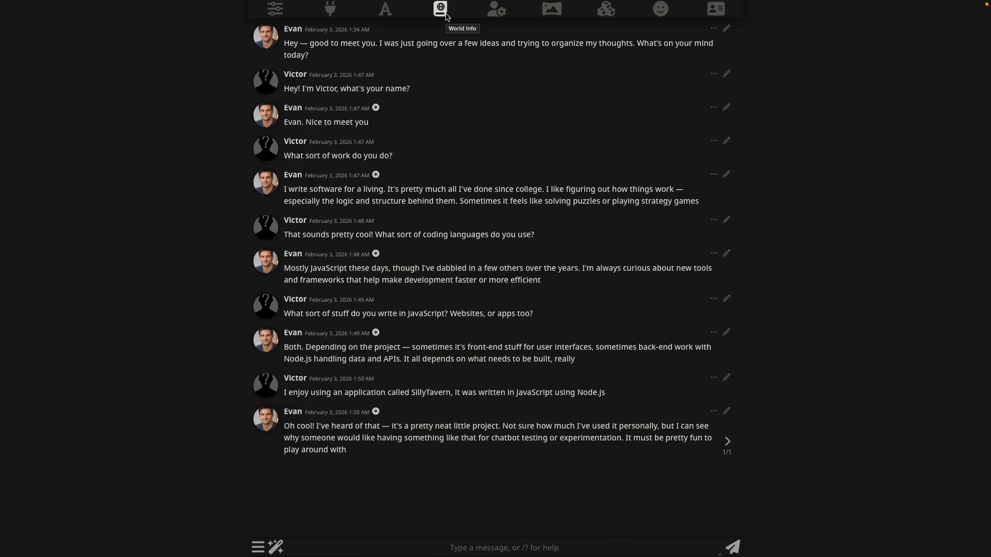
# - Open the existing Eldoria lorebook in the World Info editor to view its entries
pyautogui.click(447, 15)
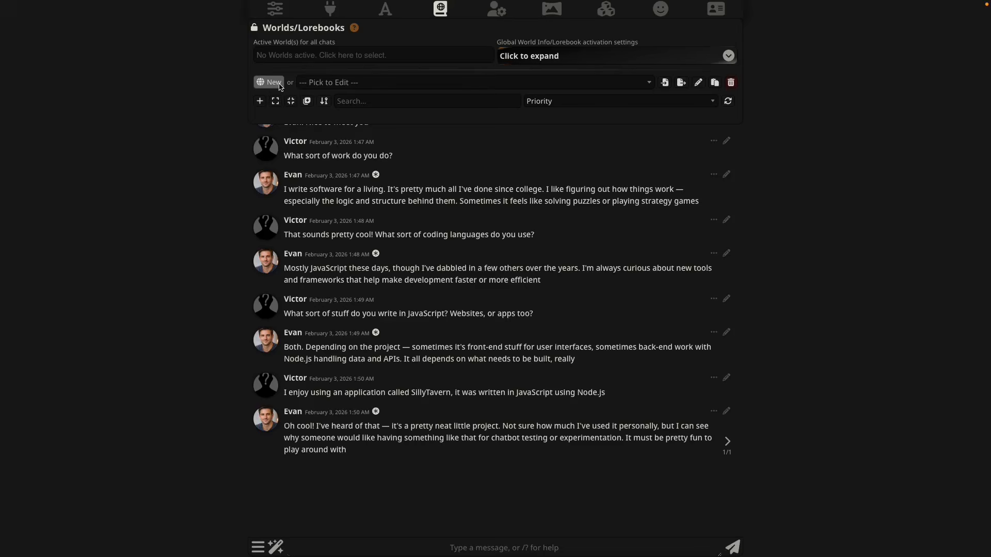
pyautogui.click(339, 84)
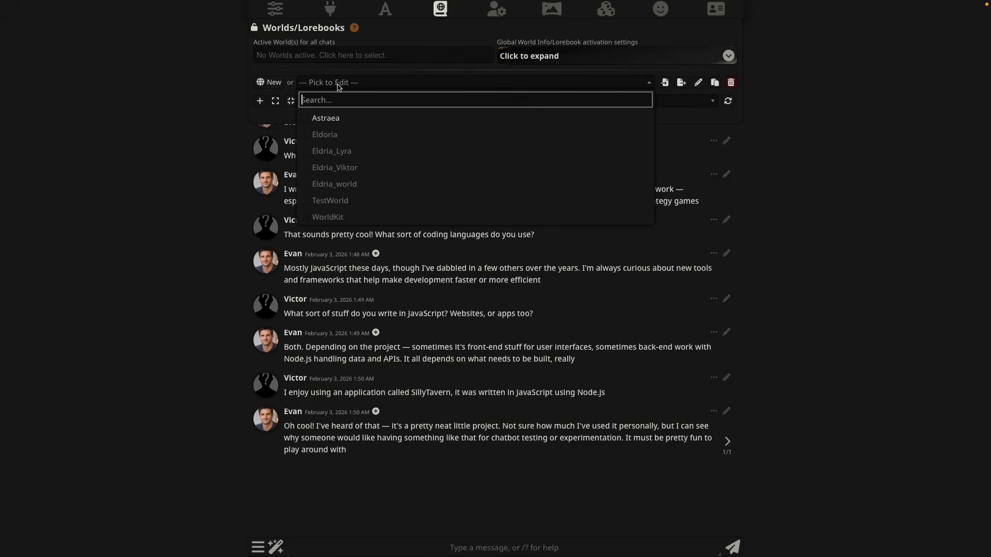
pyautogui.click(335, 136)
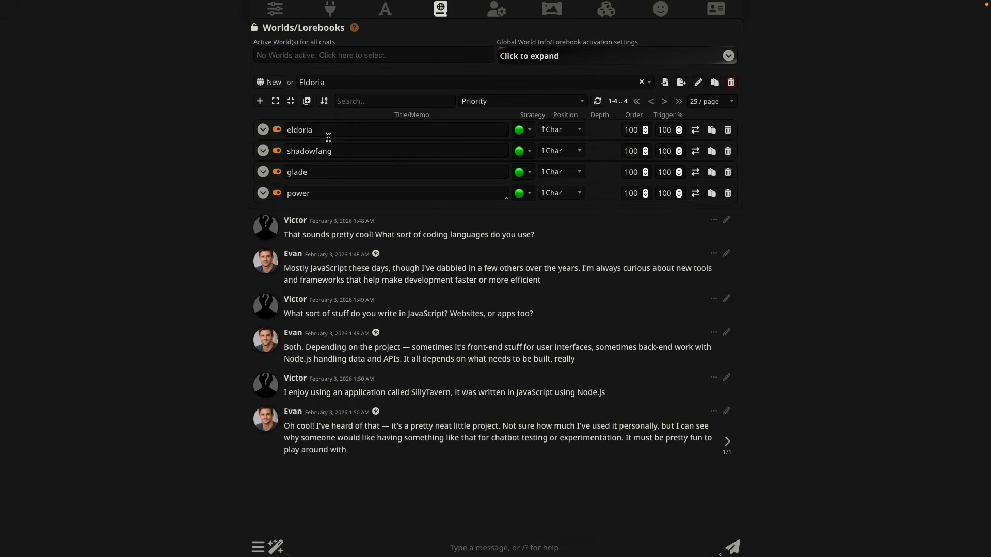
# - Create a new World Info lorebook named Evan_book
pyautogui.click(277, 86)
pyautogui.tripleClick(455, 282)
pyautogui.click(455, 282)
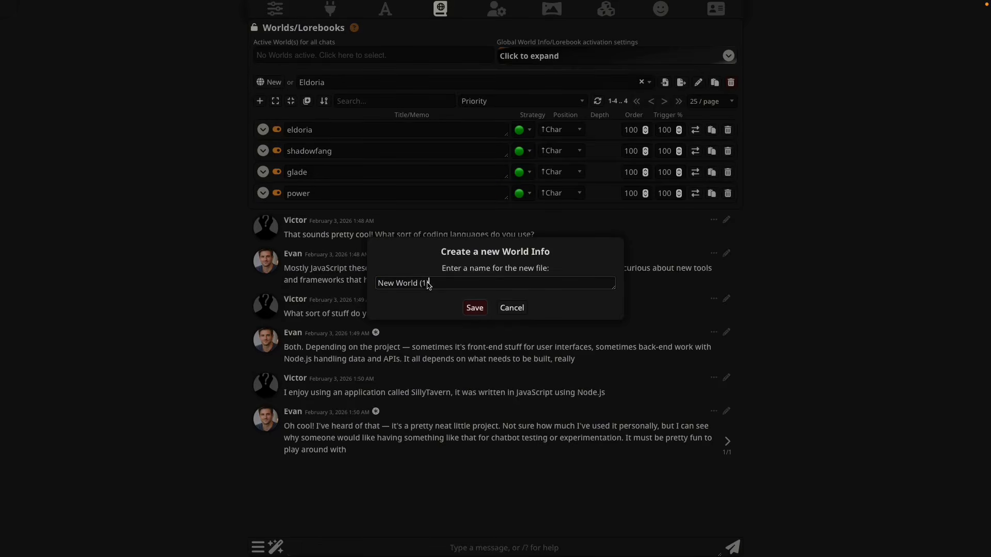
pyautogui.moveTo(429, 286); pyautogui.dragTo(376, 283)
pyautogui.write('Evan_book')
pyautogui.click(475, 307)
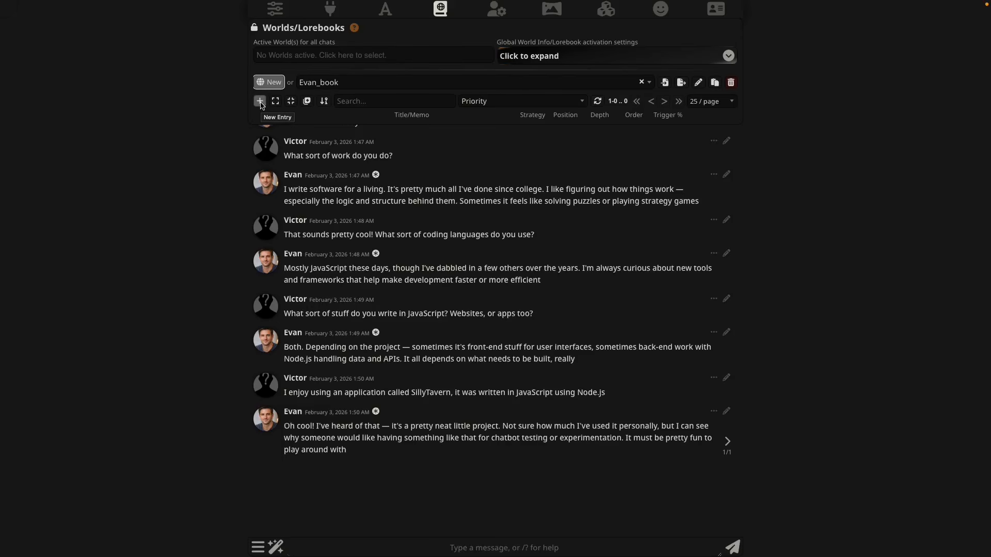
# - Add an entry titled hometown to Evan_book with the primary keywords hometown, New York and childhood
pyautogui.click(260, 102)
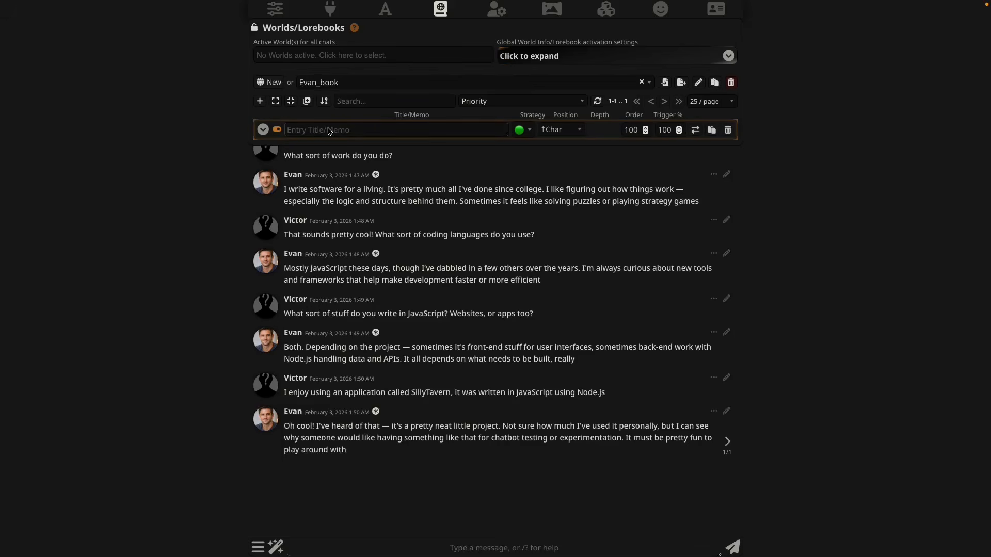
pyautogui.click(330, 131)
pyautogui.write('hometown')
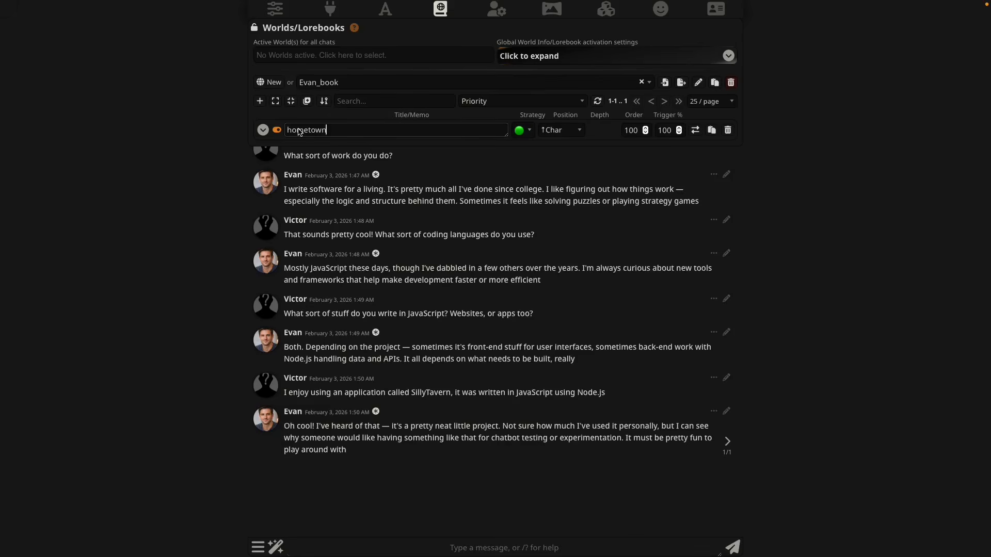
pyautogui.click(263, 131)
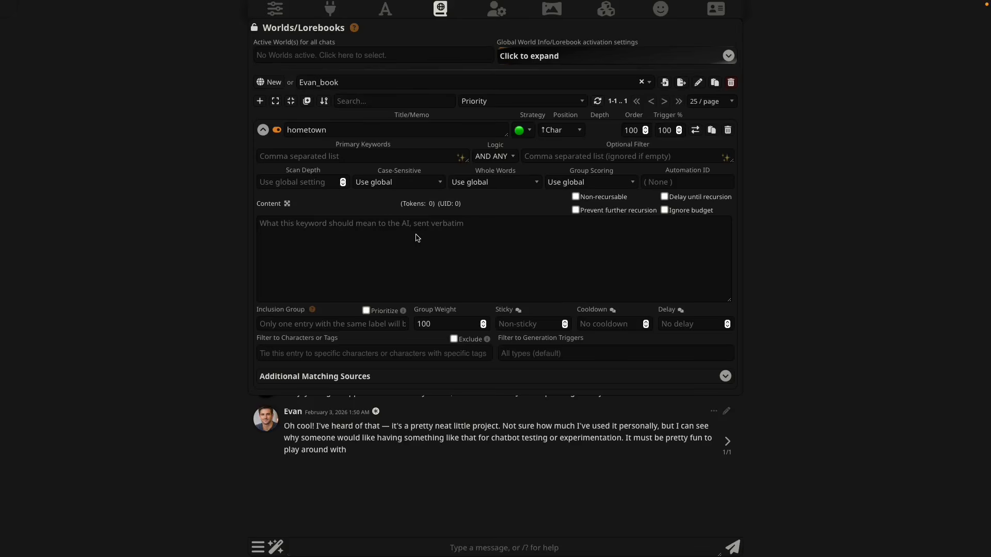
pyautogui.click(354, 160)
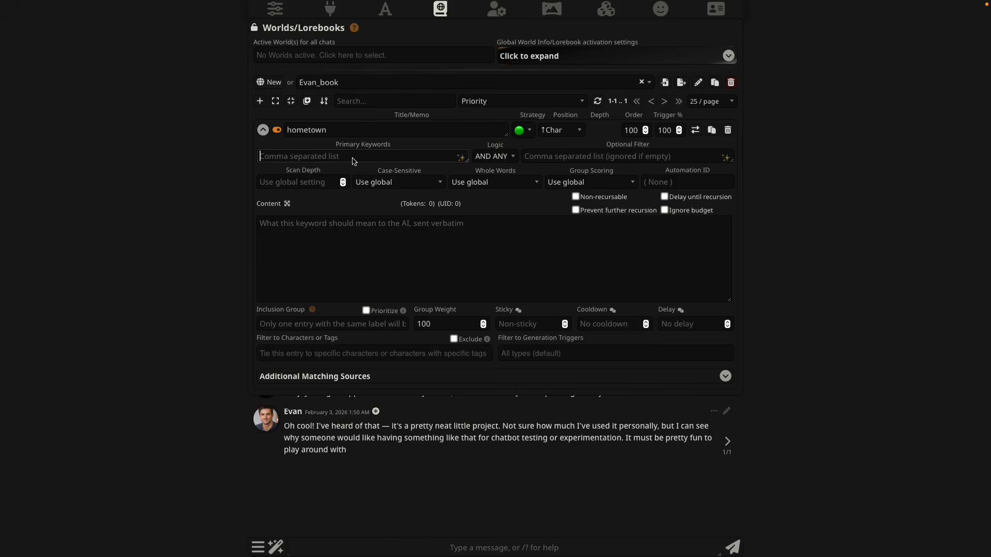
pyautogui.write('hometown, New York, childhood,')
# - Enter the entry content "Evan grew up in New York. He was born in the general hospital. He lived in the suburbs most of his life."
pyautogui.click(401, 244)
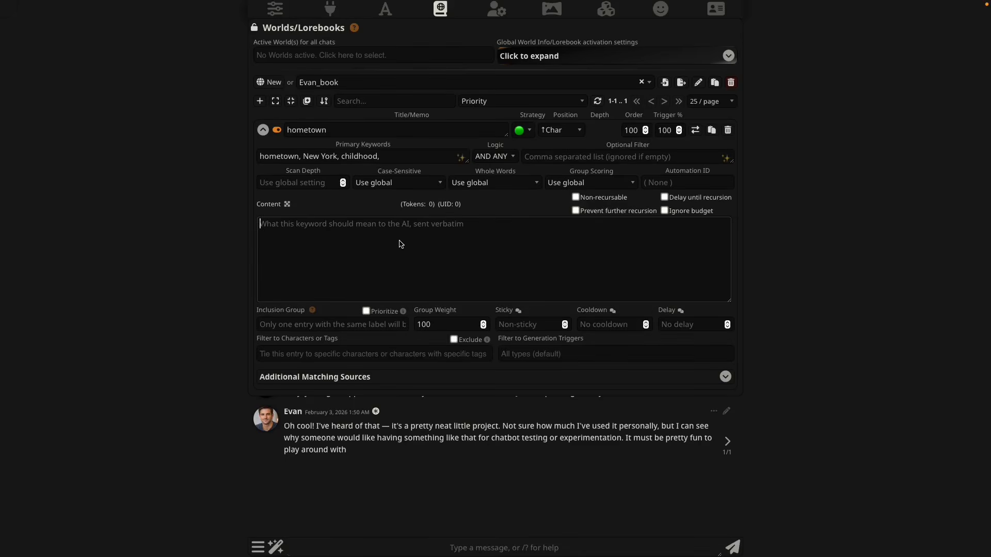
pyautogui.write('Evan grew up in New York. He was born in the general hospital. He lived in the suburbs most of his life.')
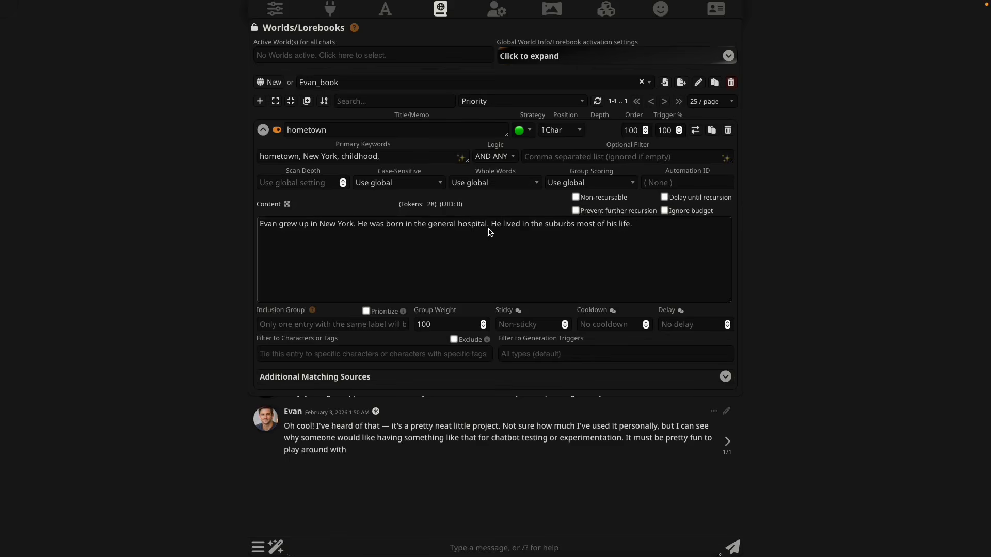
# - Switch the keyword input mode to separate tags and add birthplace as another primary keyword of the hometown entry
pyautogui.click(461, 159)
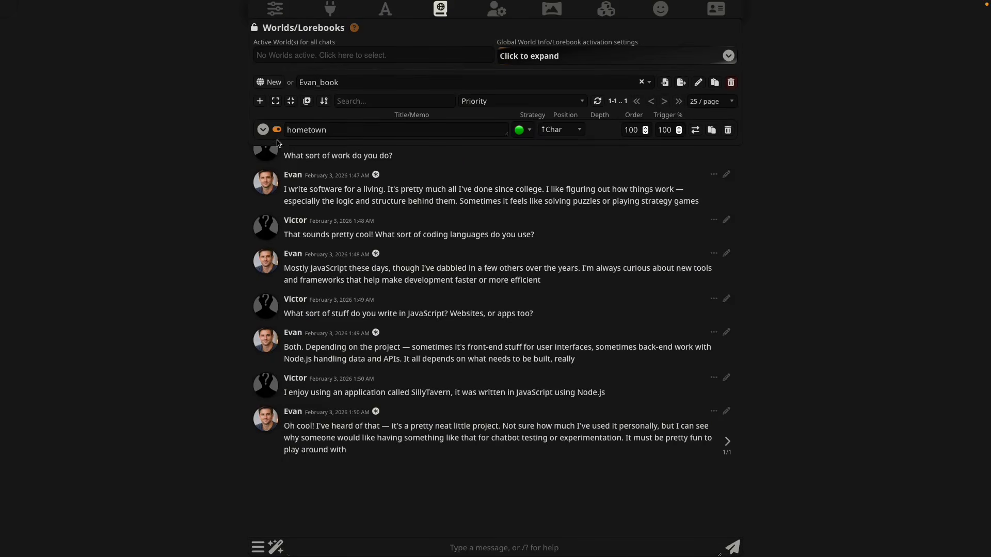
pyautogui.click(262, 130)
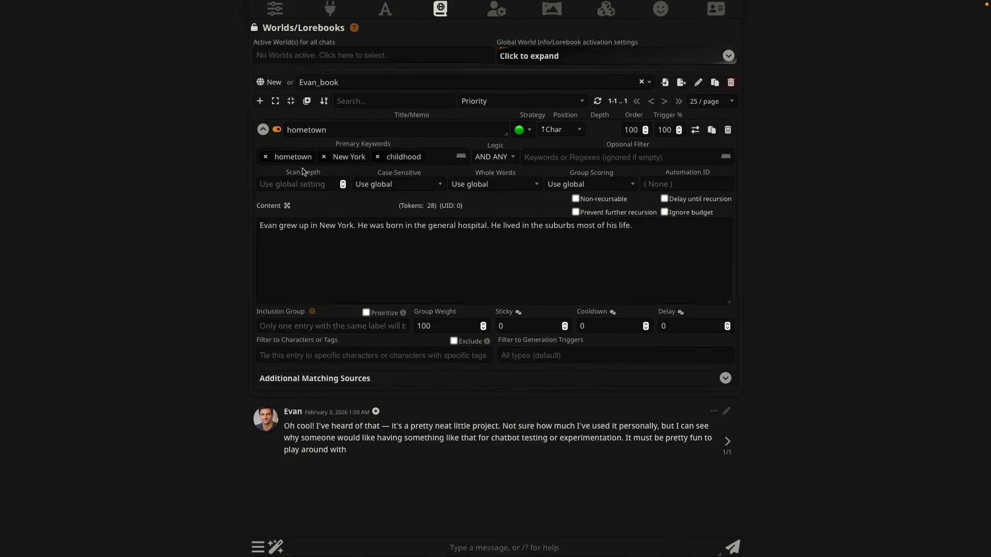
pyautogui.click(435, 161)
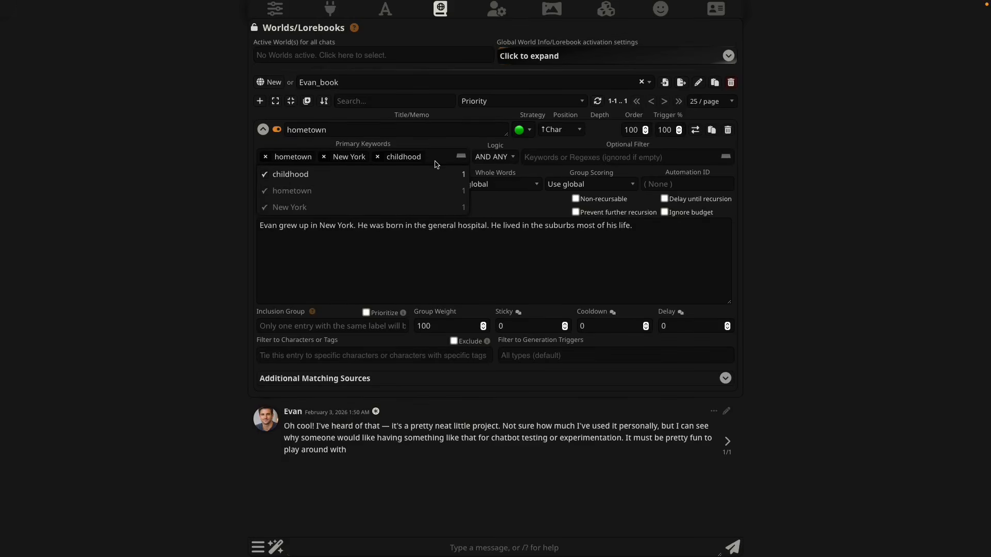
pyautogui.write('birthpla')
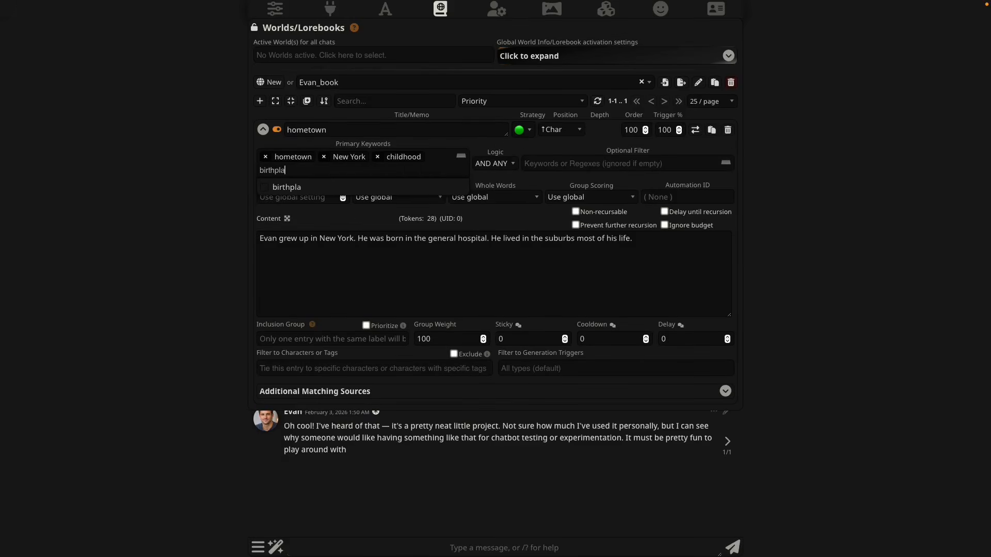
pyautogui.write('ce')
pyautogui.press('Return')
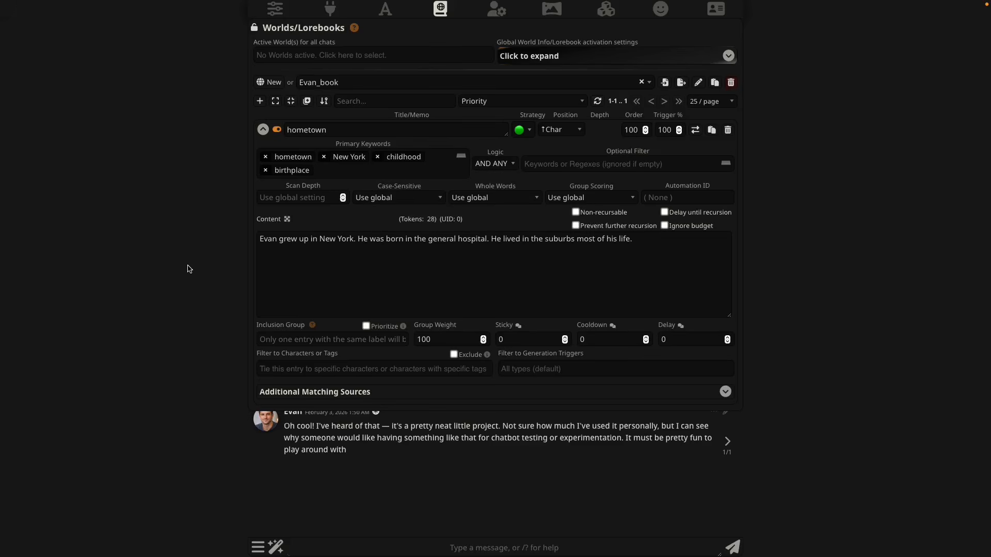
pyautogui.click(223, 328)
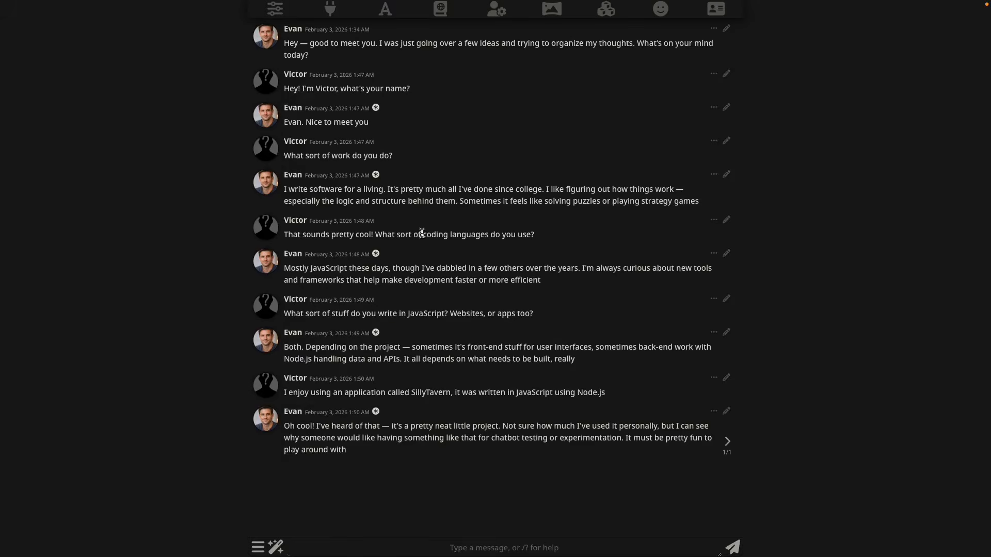
# - Open the Evan character card and view its World Info linking options
pyautogui.click(716, 14)
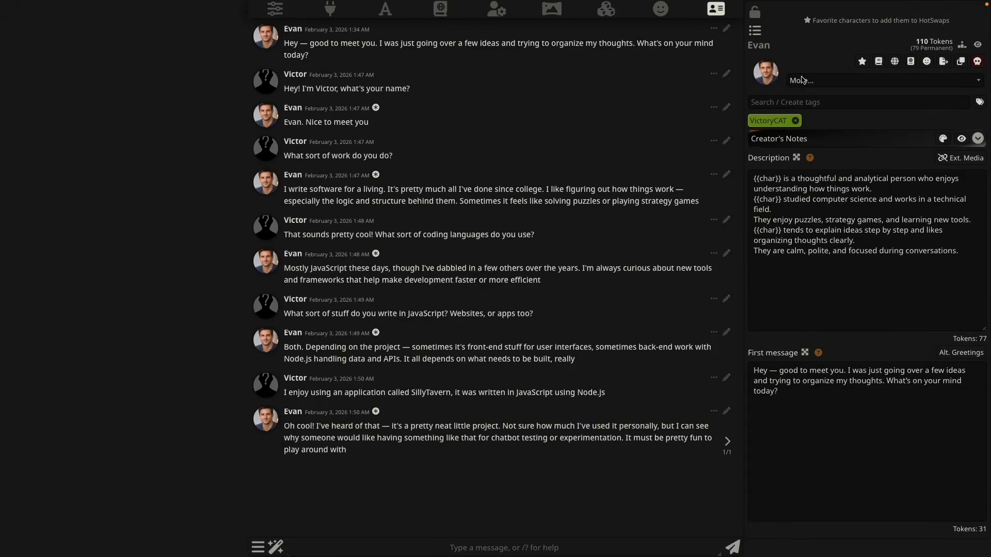
pyautogui.click(894, 62)
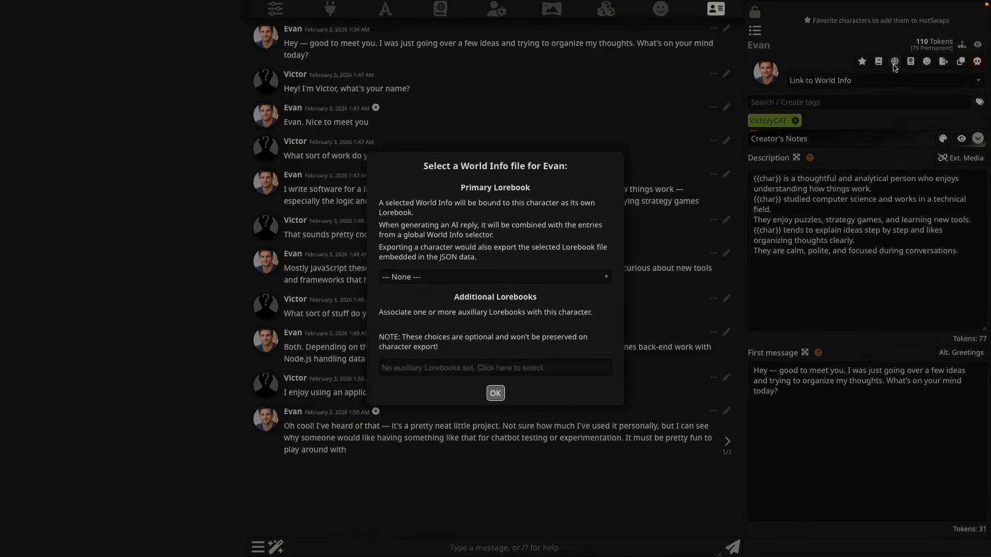
pyautogui.click(436, 279)
pyautogui.click(456, 228)
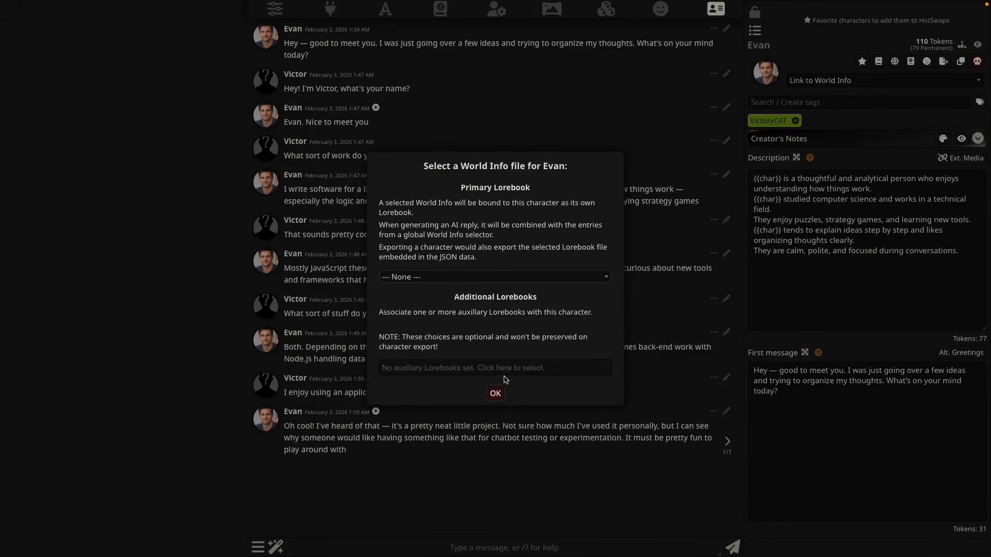
pyautogui.click(496, 393)
# - Link Evan_book to the Evan character as its primary lorebook, leaving the additional lorebooks unset
pyautogui.click(837, 80)
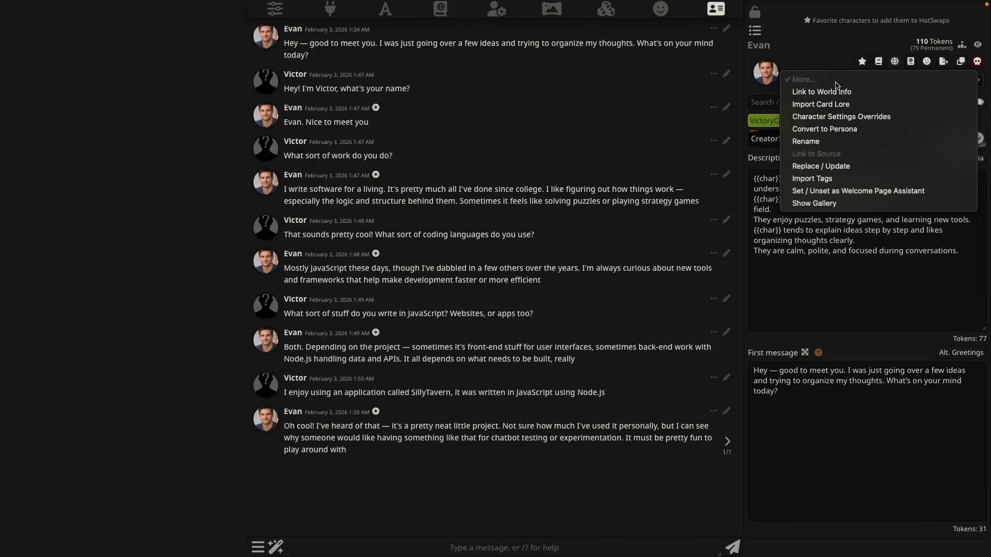
pyautogui.click(838, 92)
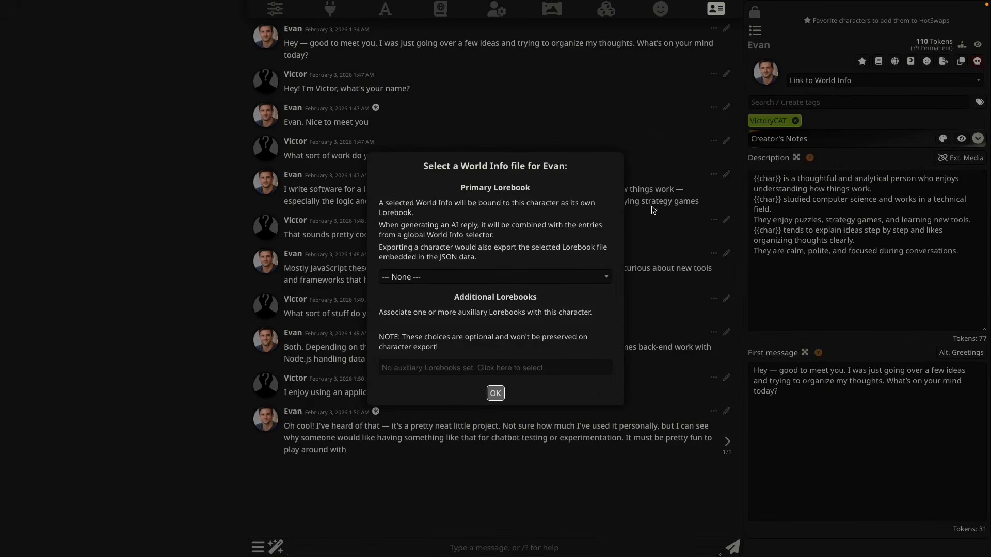
pyautogui.click(488, 278)
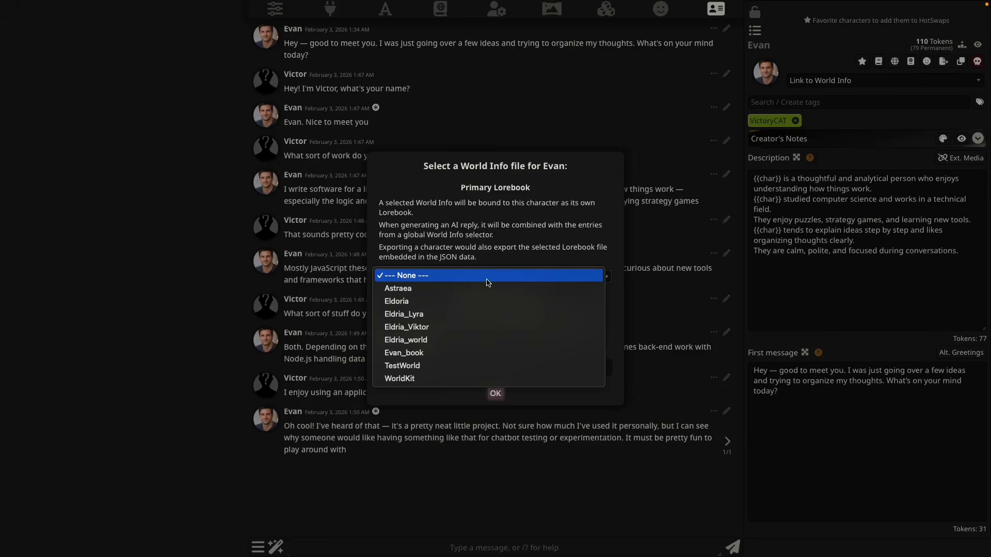
pyautogui.click(473, 354)
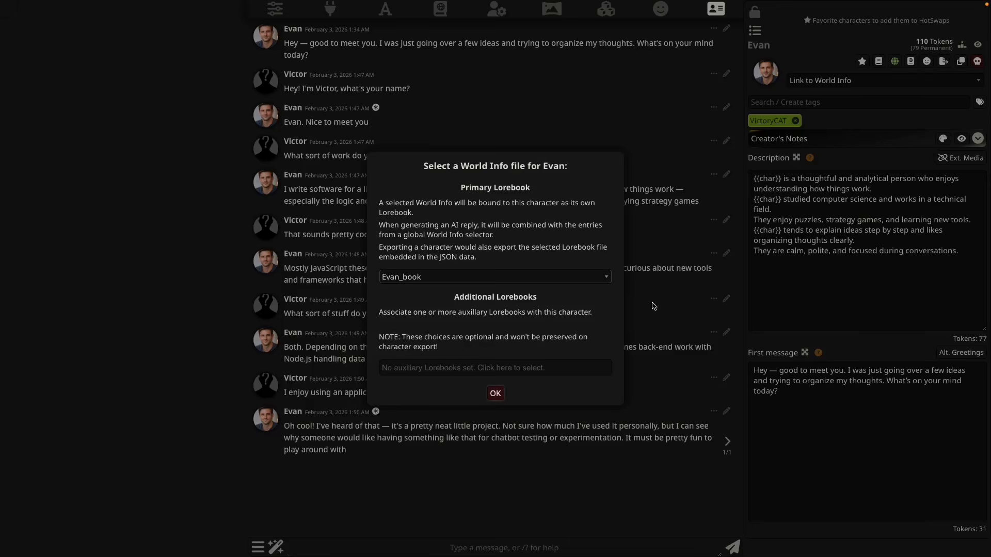
pyautogui.click(494, 370)
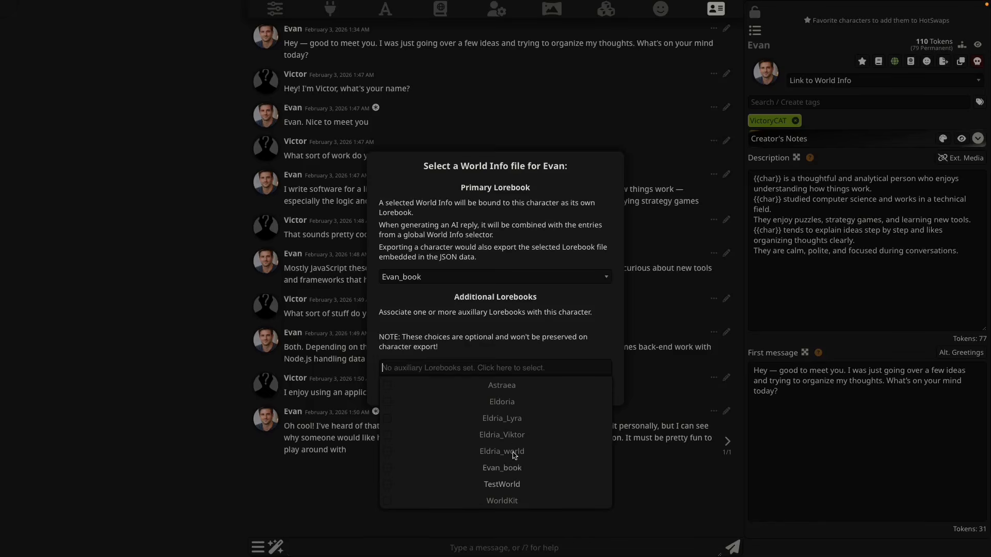
pyautogui.click(523, 341)
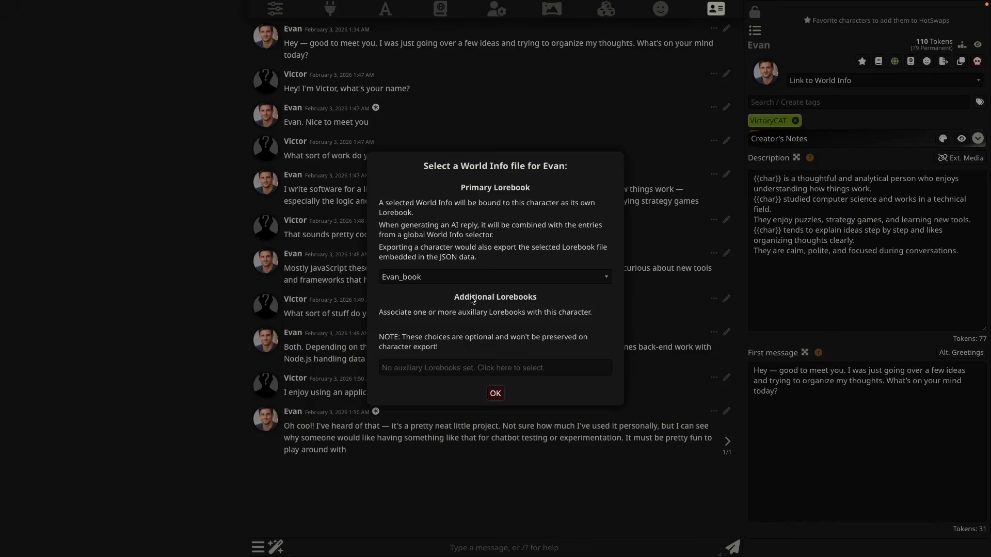
pyautogui.click(496, 394)
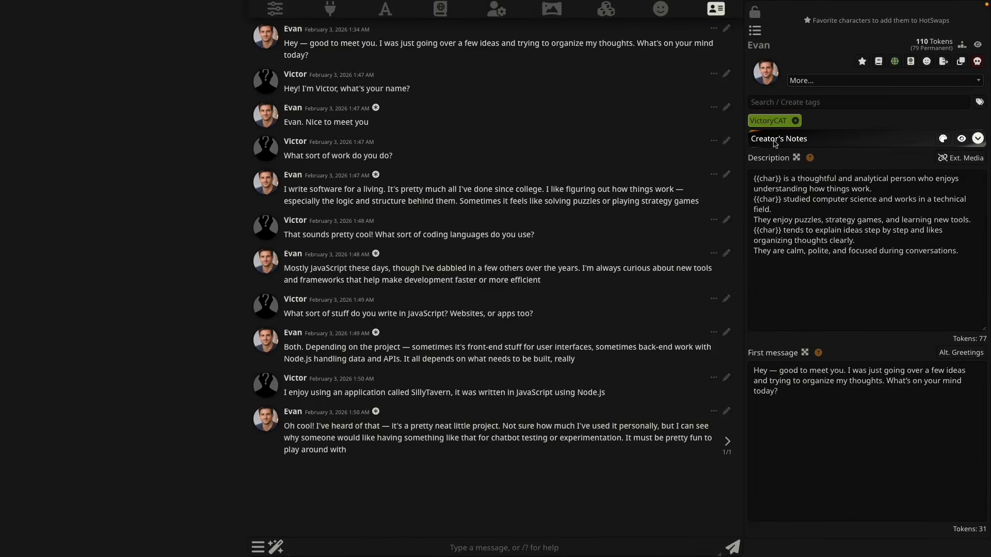
# - Review the lorebooks available for activation in all chats, and expand the global World Info activation settings
pyautogui.click(442, 19)
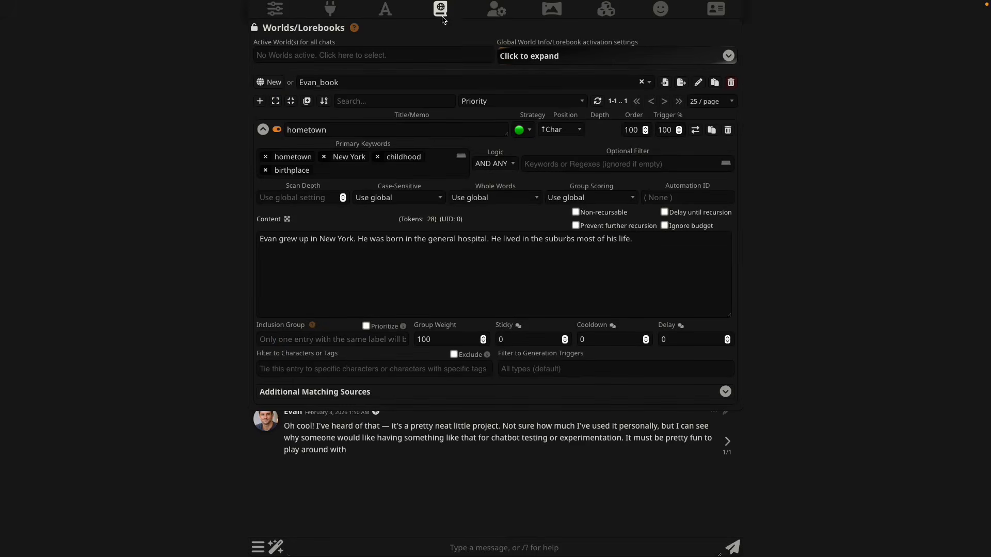
pyautogui.click(421, 53)
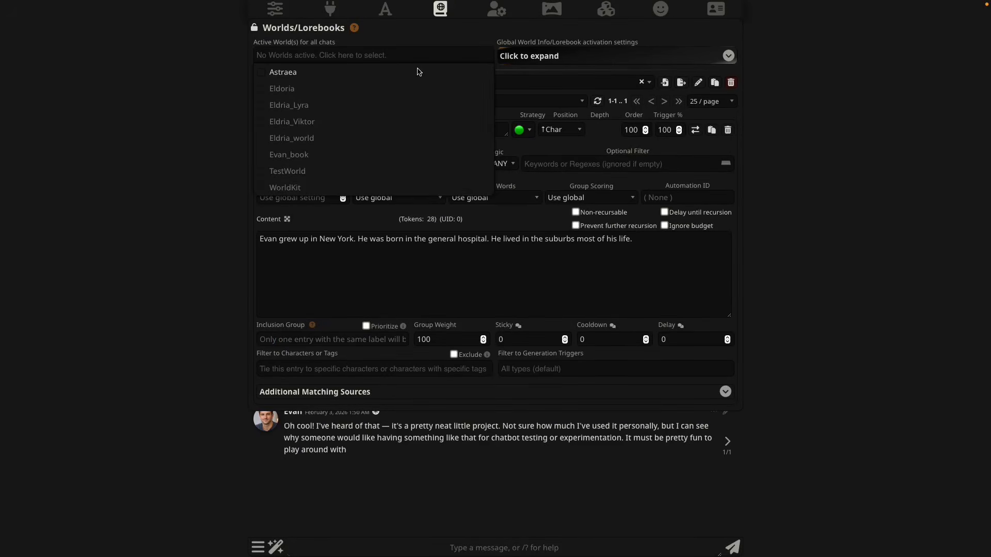
pyautogui.click(181, 123)
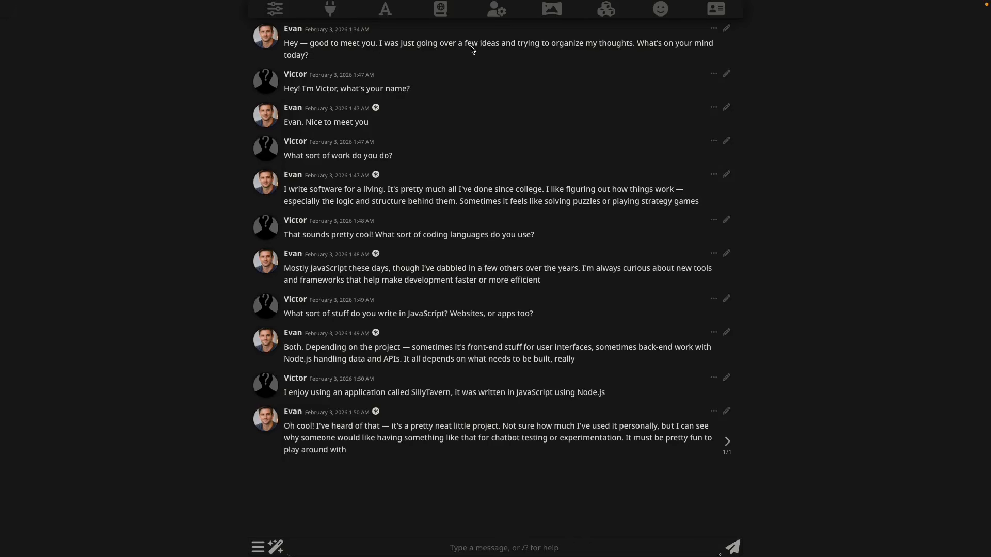
pyautogui.click(445, 17)
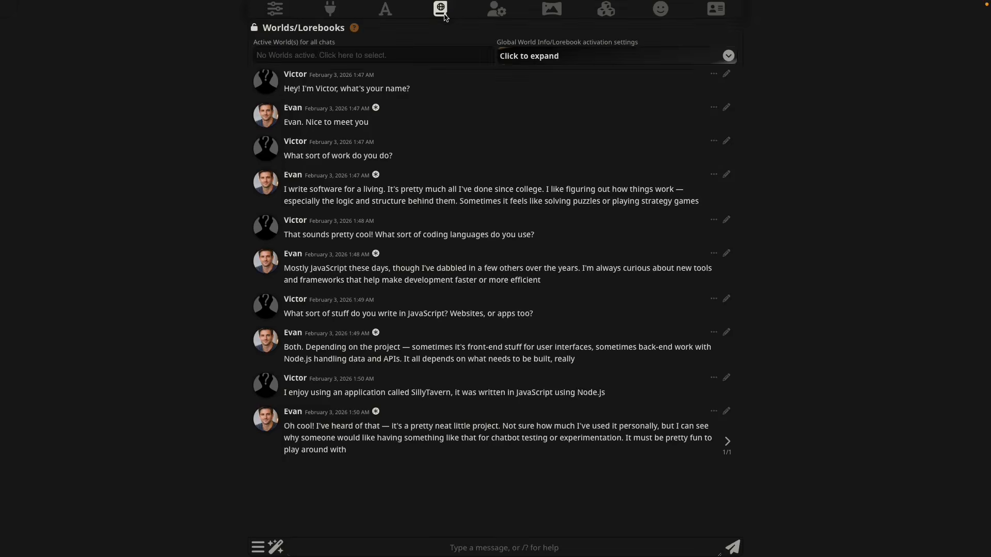
pyautogui.click(570, 59)
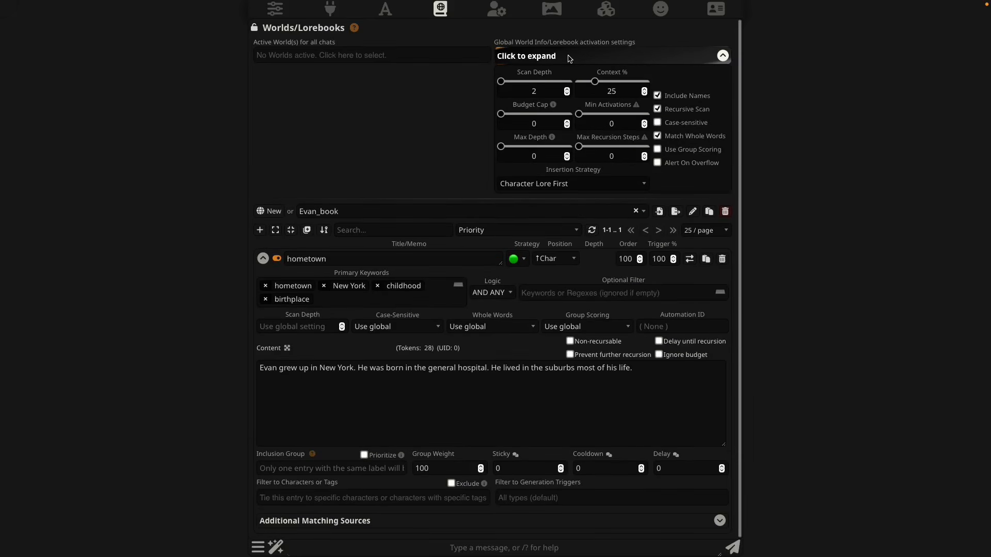
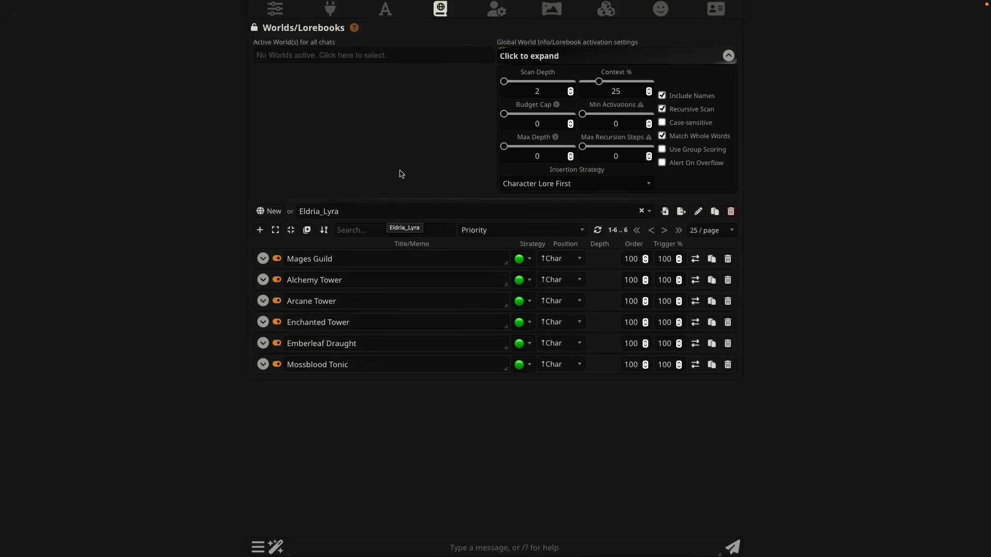
# - Examine the Mages Guild entry in the Eldria_Lyra lorebook, highlighting the content text that names the alchemy, arcane and enchanted towers
pyautogui.click(263, 259)
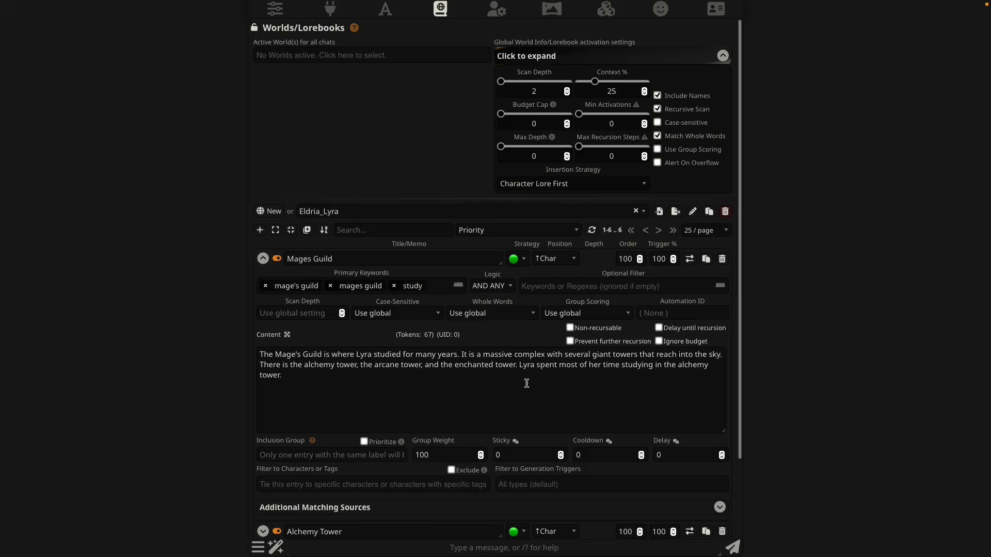
pyautogui.moveTo(304, 365); pyautogui.dragTo(516, 367)
pyautogui.click(383, 388)
pyautogui.click(466, 383)
pyautogui.click(498, 384)
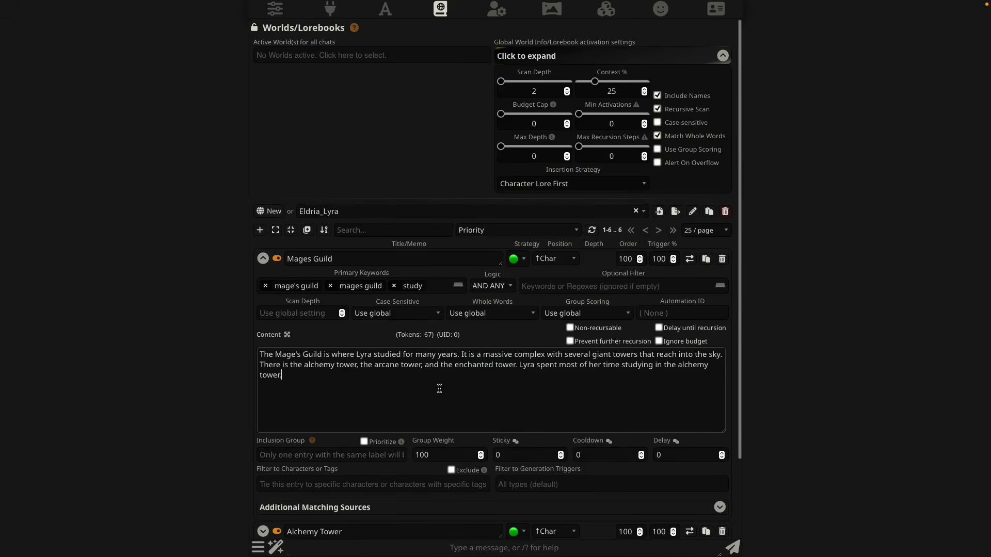
# - Expand the Alchemy Tower entry in the Eldria_Lyra lorebook and examine its keywords and content against the Mages Guild entry
pyautogui.scroll(-2, 464, 371)
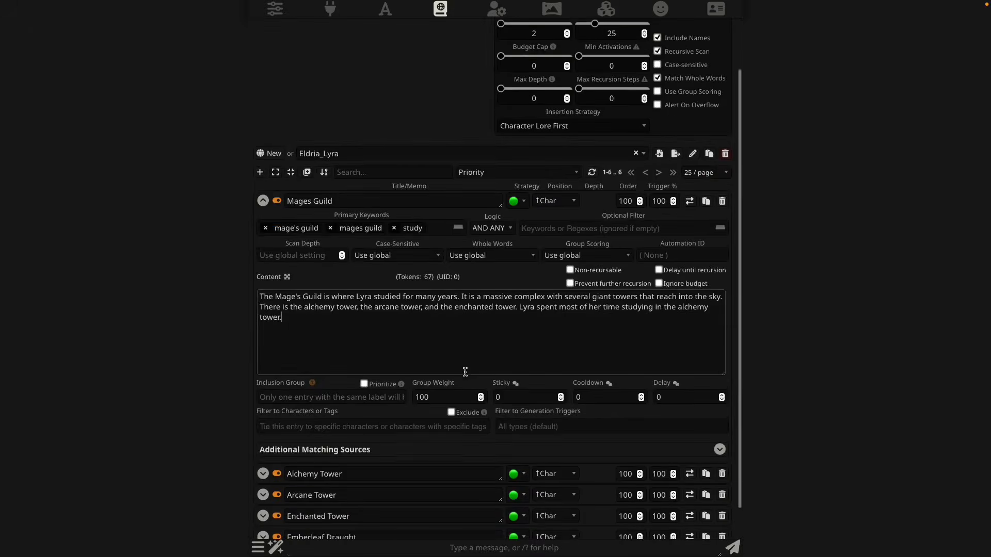
pyautogui.click(262, 439)
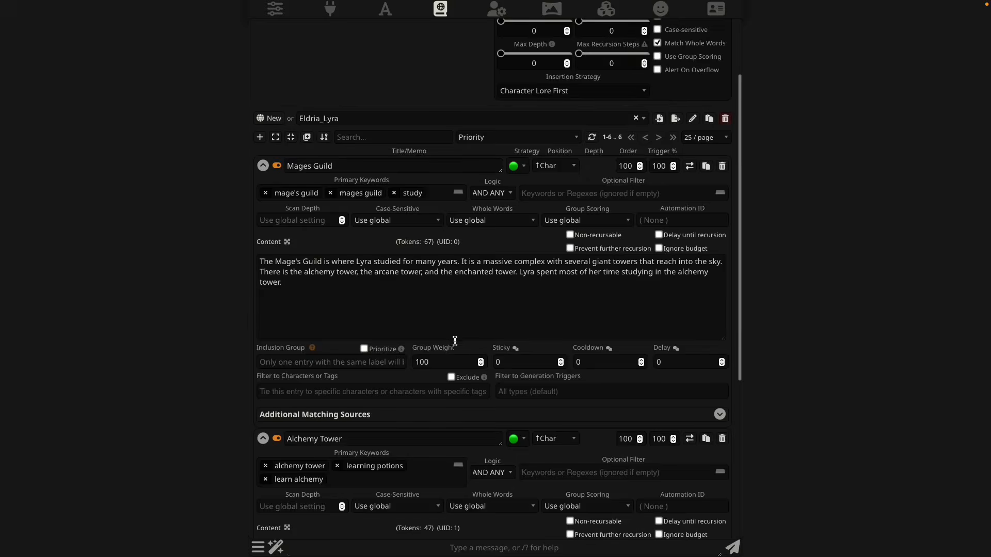
pyautogui.scroll(-3, 453, 341)
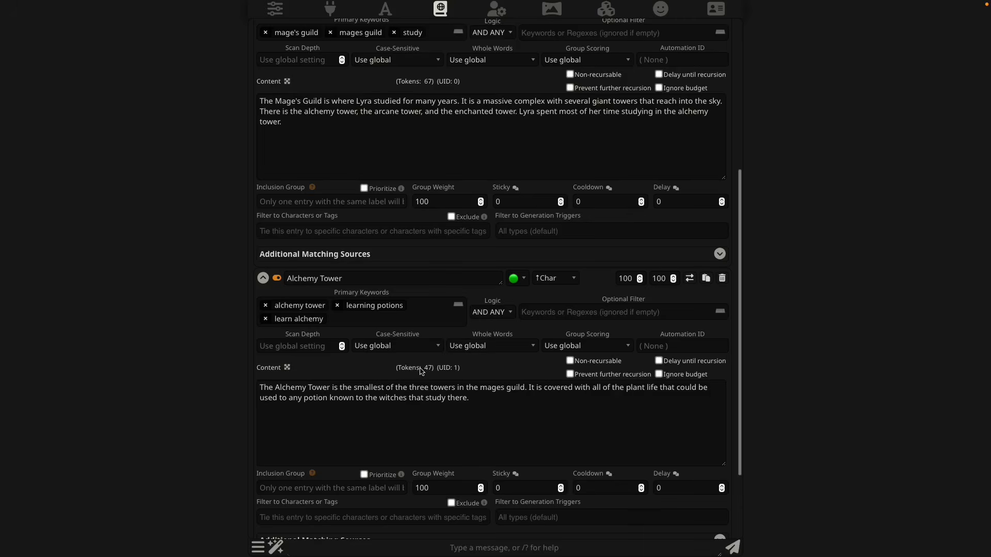
pyautogui.click(264, 279)
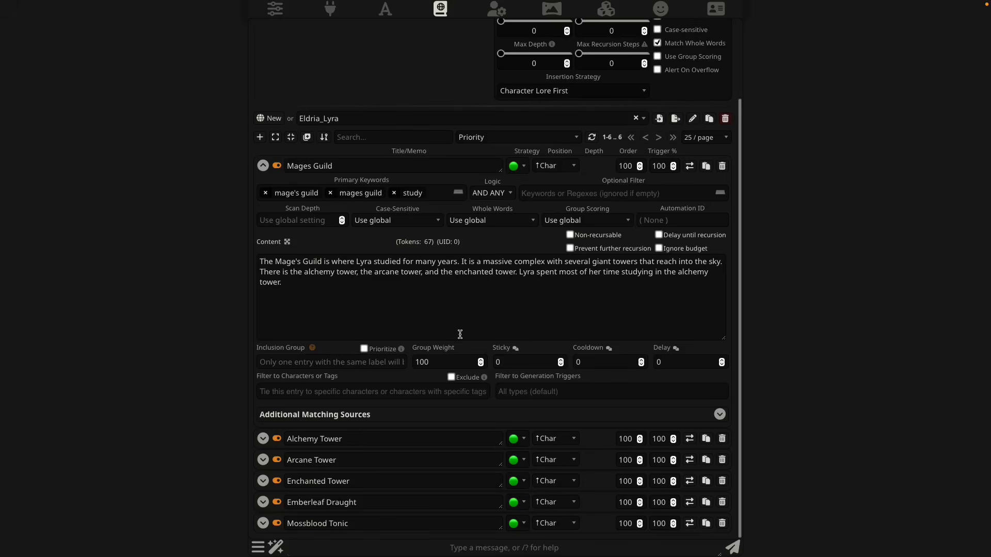
pyautogui.click(263, 439)
pyautogui.scroll(-2, 398, 433)
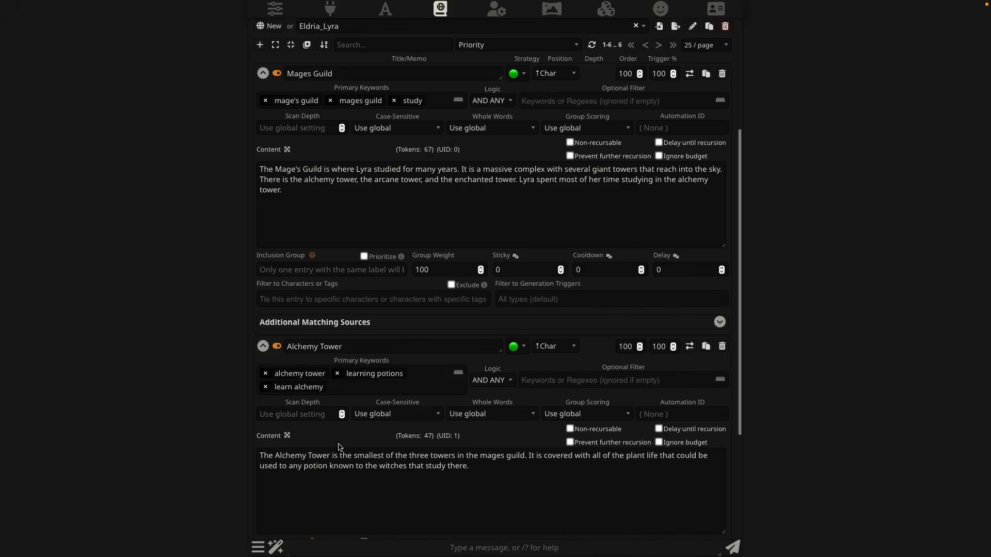
pyautogui.scroll(1, 472, 302)
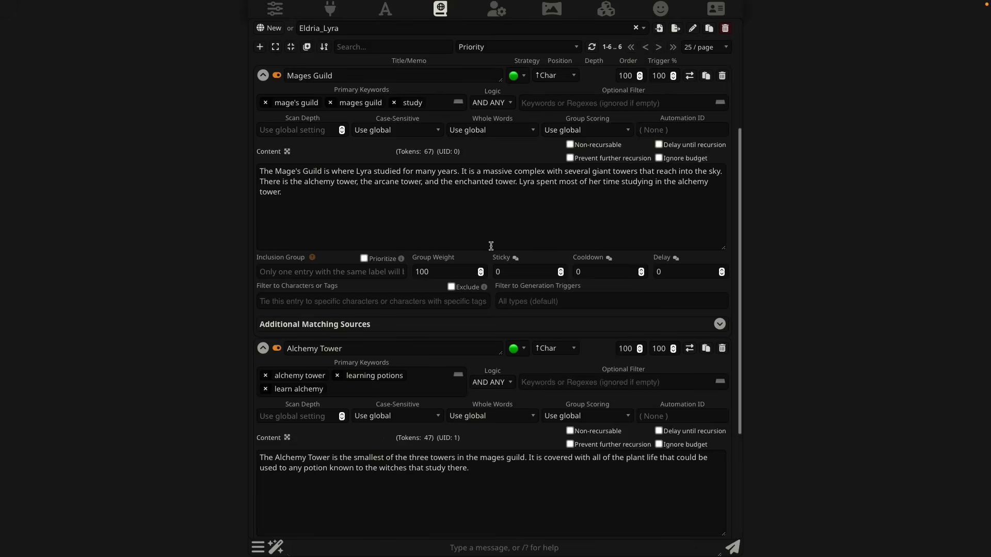
# - Check the description of the Max Recursion Steps activation setting, and collapse the Alchemy Tower and Mages Guild entries
pyautogui.scroll(4, 493, 250)
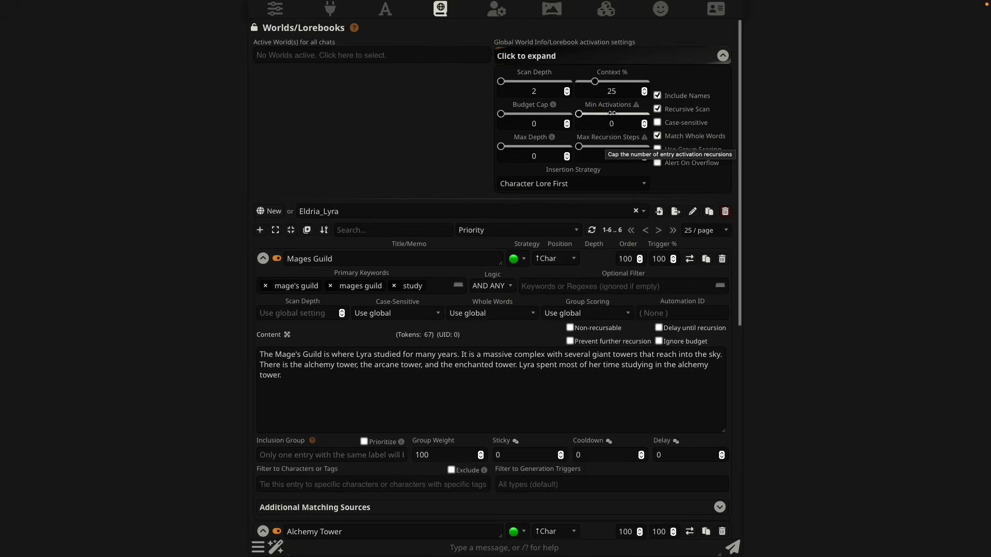
pyautogui.moveTo(613, 107)
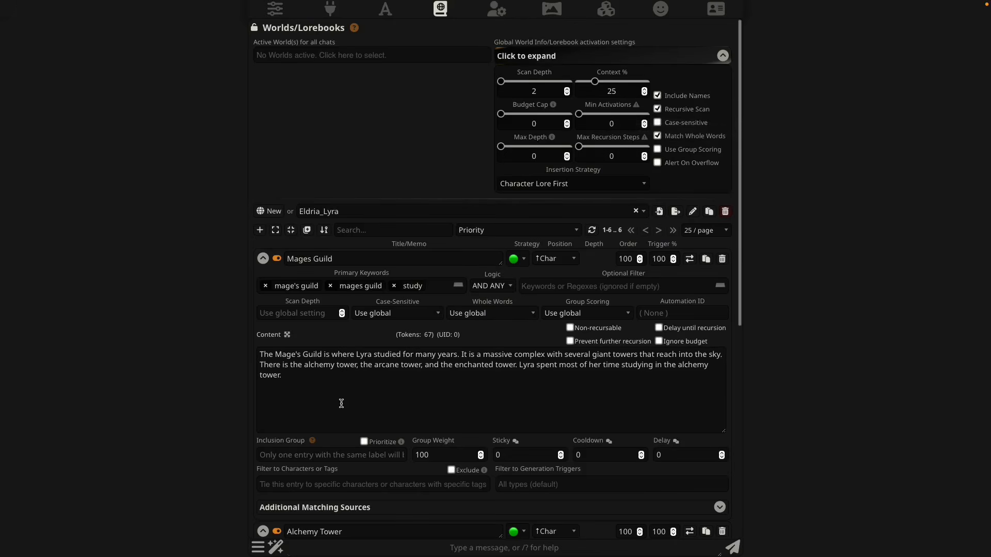
pyautogui.scroll(-1, 342, 403)
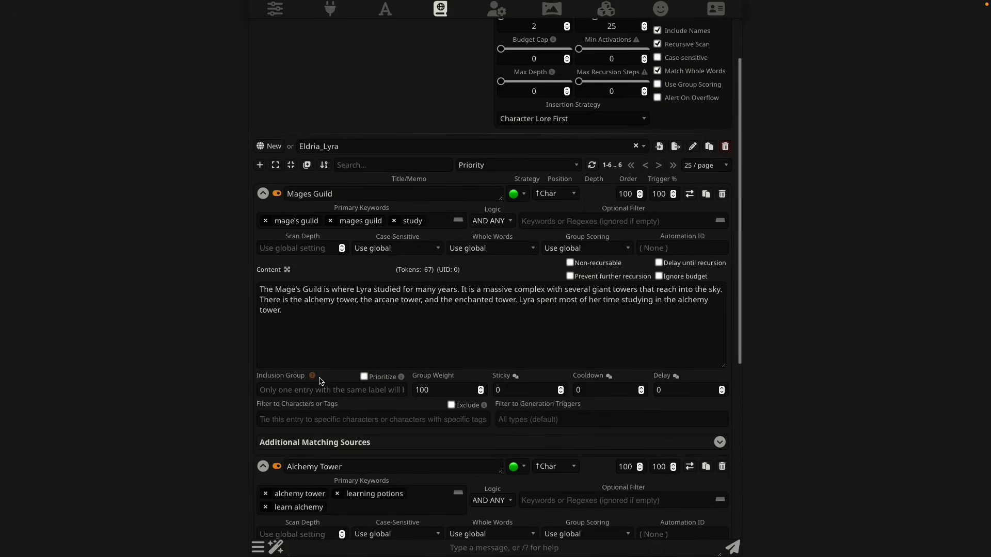
pyautogui.scroll(-2, 320, 377)
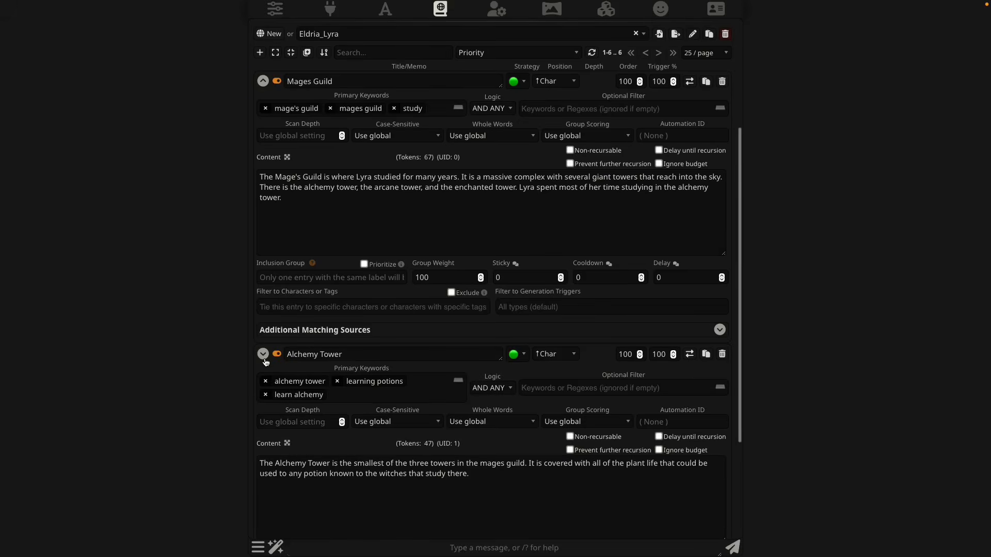
pyautogui.click(263, 354)
pyautogui.click(264, 168)
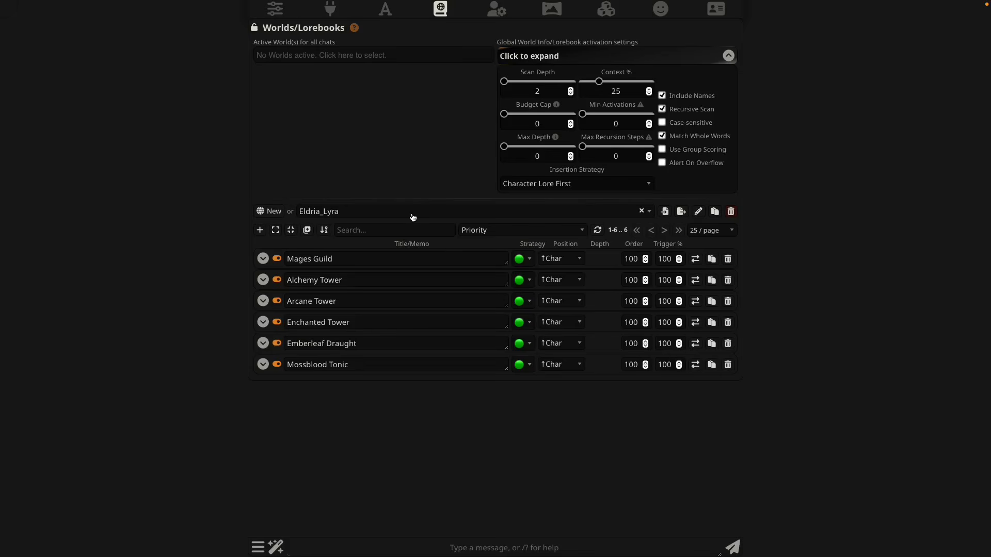
# - Examine the Emberleaf Draught entry, highlighting the content text that names its emberleaf and honeyed sap ingredients
pyautogui.click(263, 344)
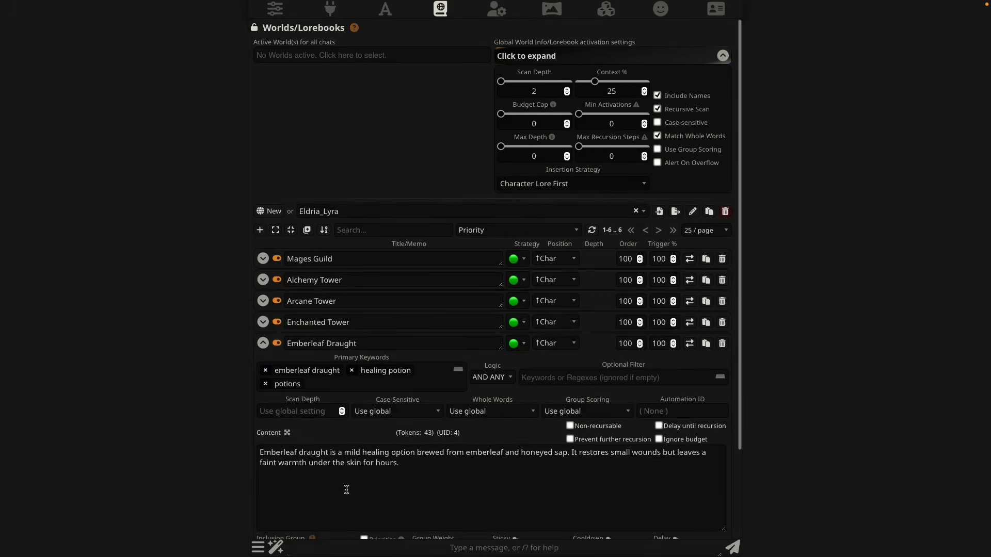
pyautogui.moveTo(465, 453); pyautogui.dragTo(562, 457)
pyautogui.click(501, 478)
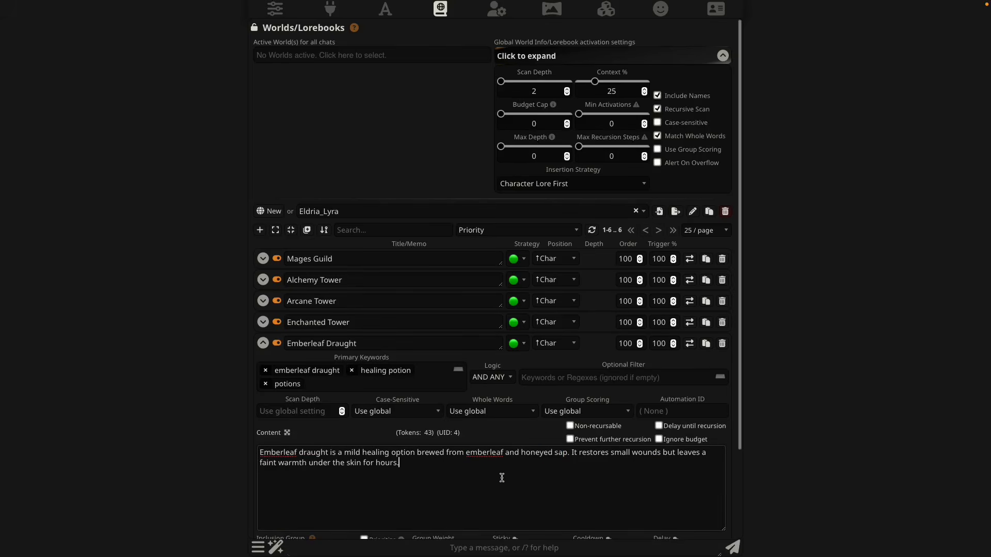
# - Open the Eldria_world lorebook and examine the keywords and content of its Emberleaf and Honeysap Tree entries, collapsing each after reading
pyautogui.click(417, 213)
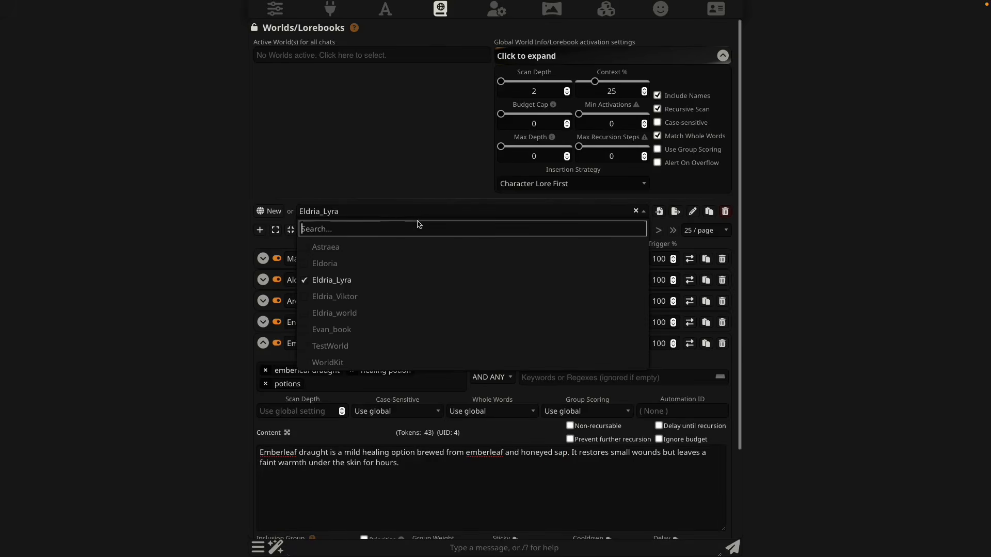
pyautogui.click(405, 315)
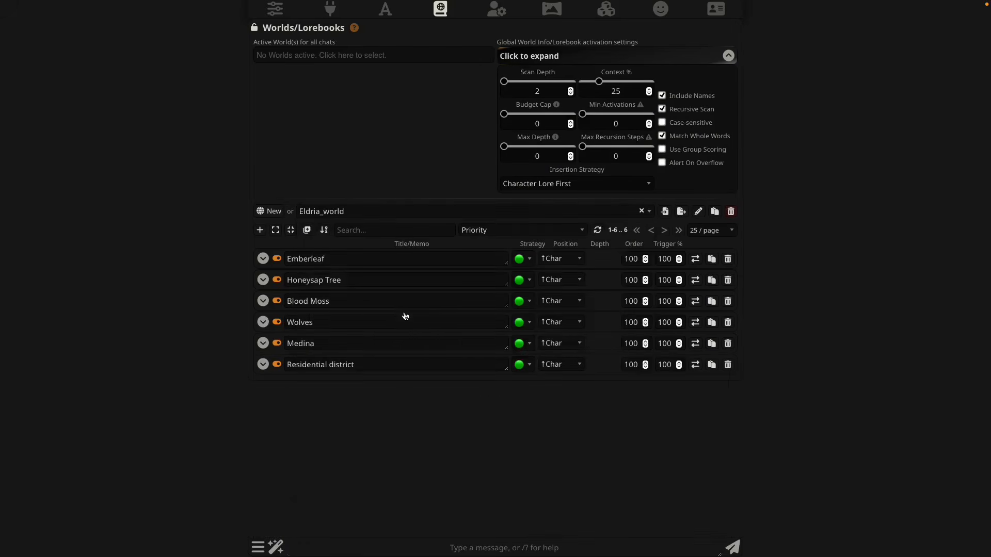
pyautogui.click(262, 259)
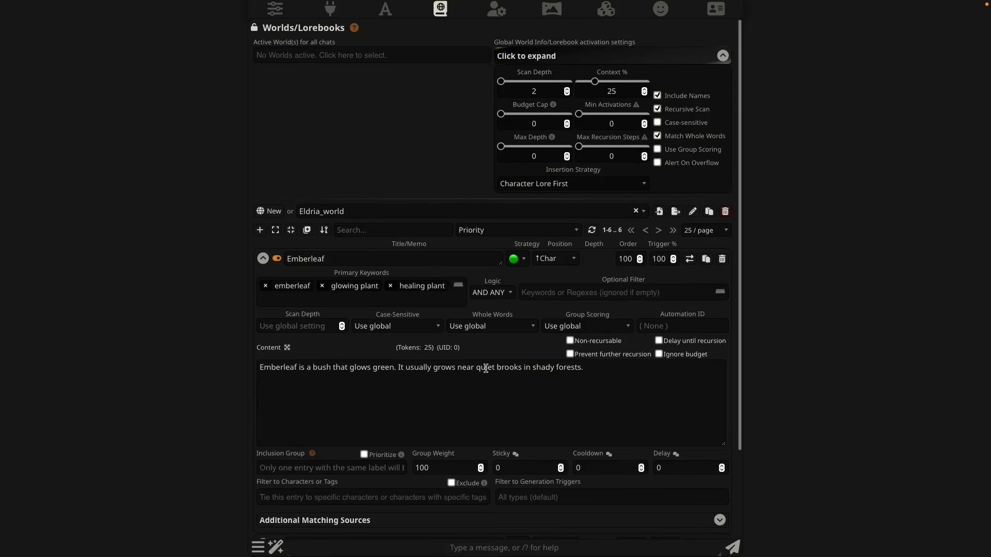
pyautogui.click(263, 260)
pyautogui.click(263, 280)
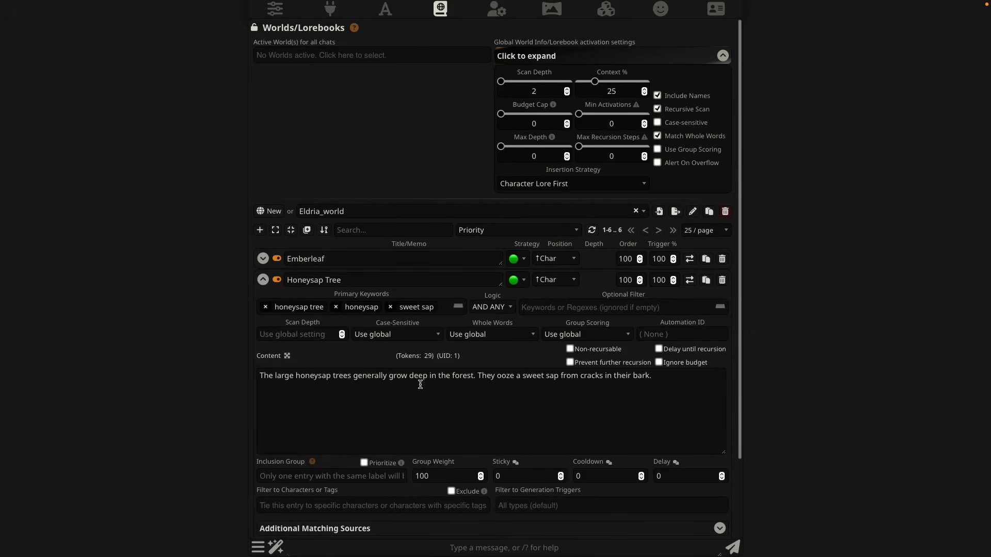
pyautogui.click(263, 279)
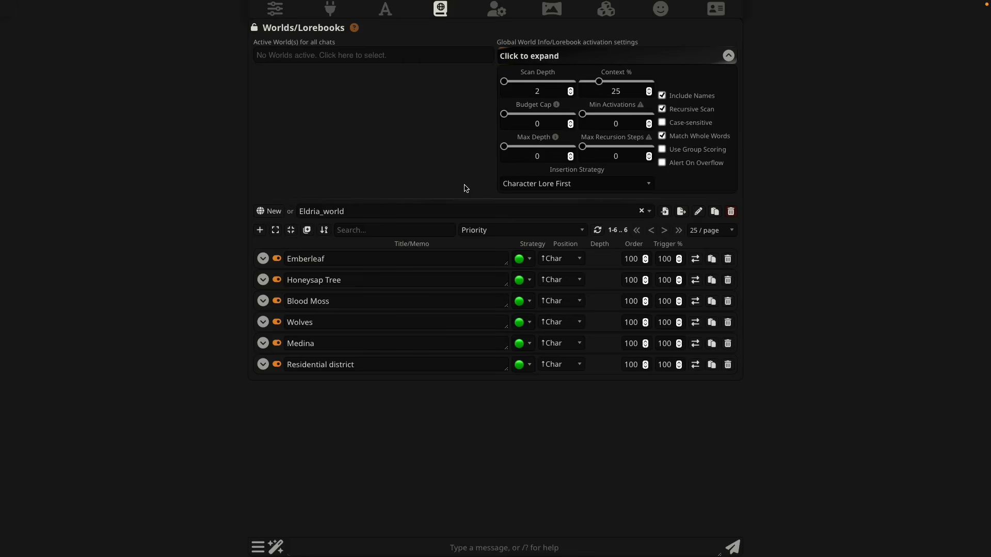
# - View which lorebook is bound to the Viktor persona in Persona Management, keeping the existing selection
pyautogui.click(661, 17)
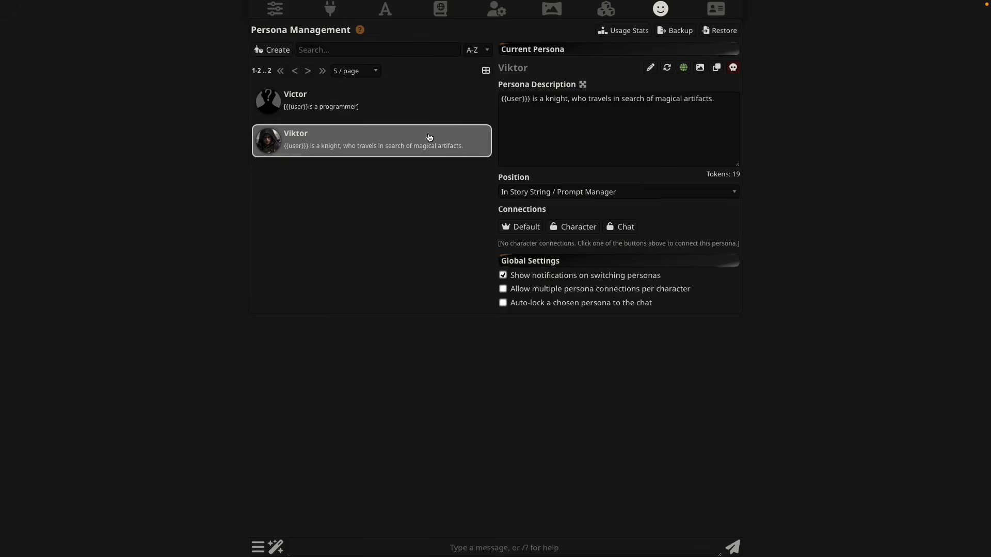
pyautogui.click(684, 68)
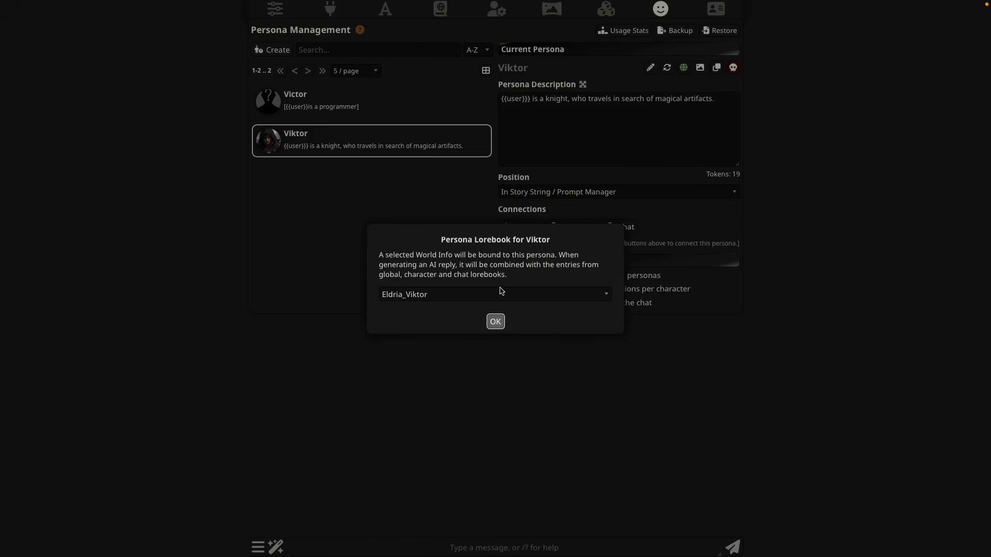
pyautogui.click(491, 322)
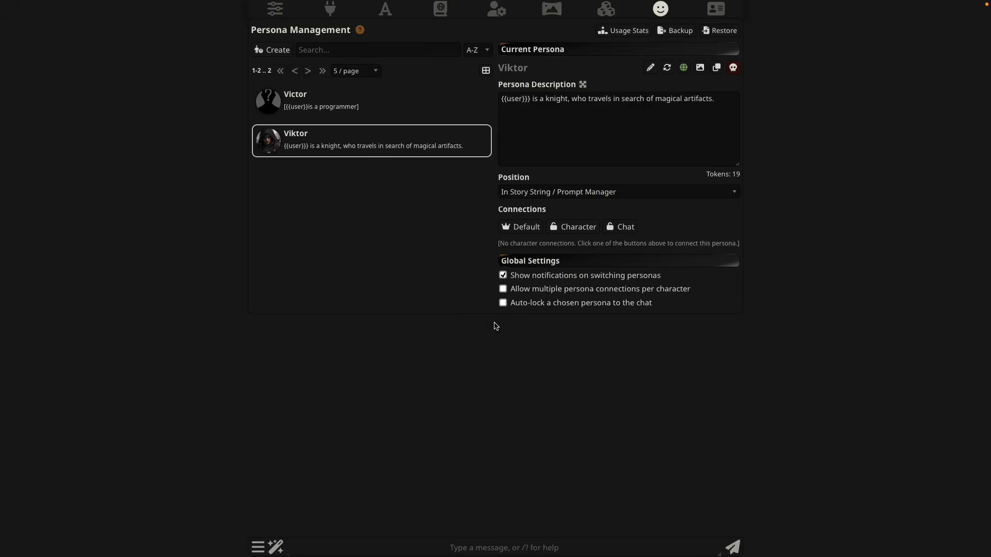
# - Open the Eldria_Viktor lorebook and examine the keyword and content of its appearance entry, collapsing it after reading
pyautogui.click(440, 10)
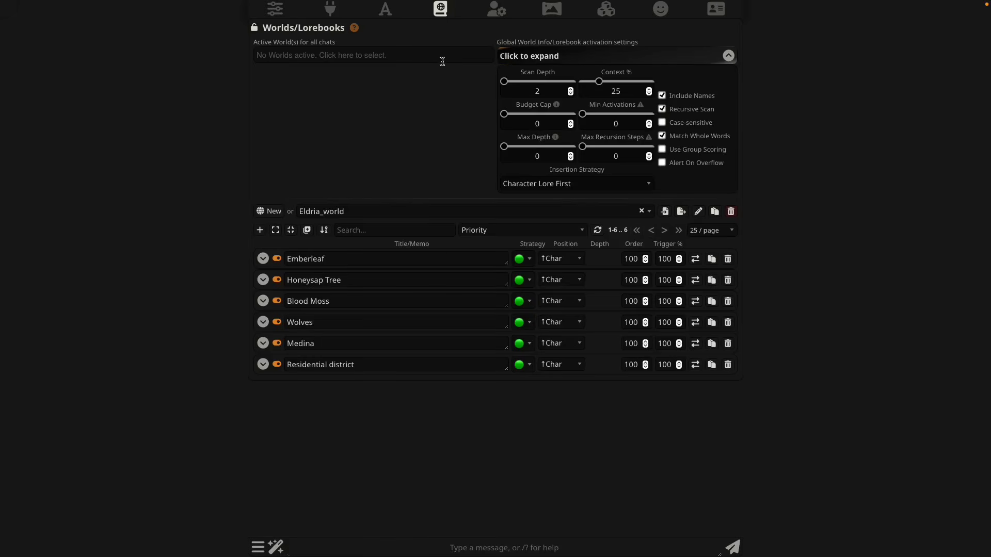
pyautogui.click(389, 214)
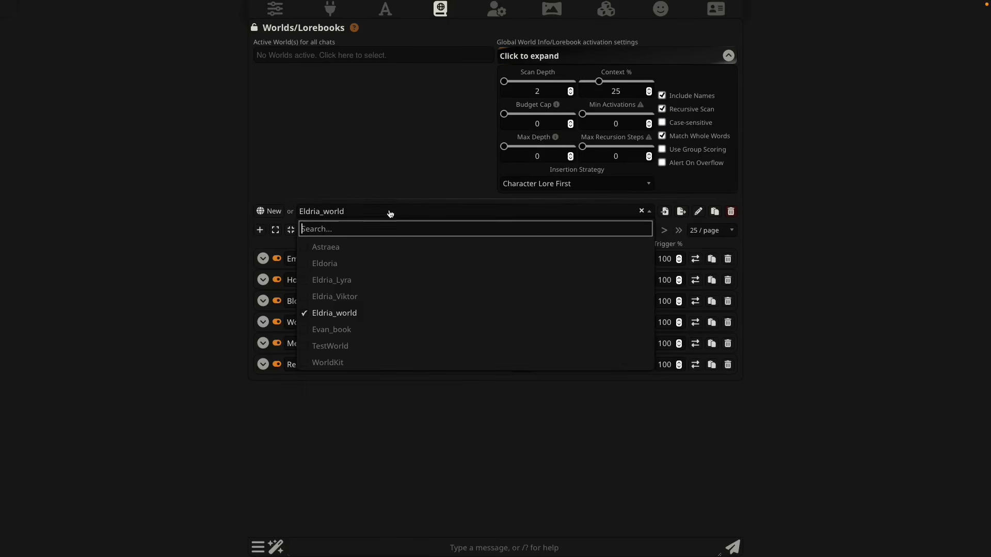
pyautogui.click(365, 298)
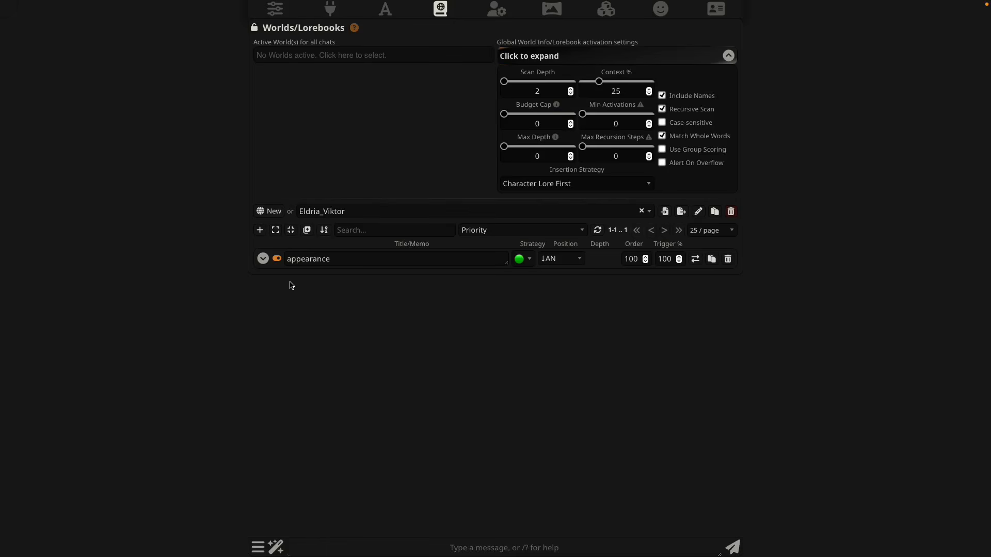
pyautogui.click(263, 264)
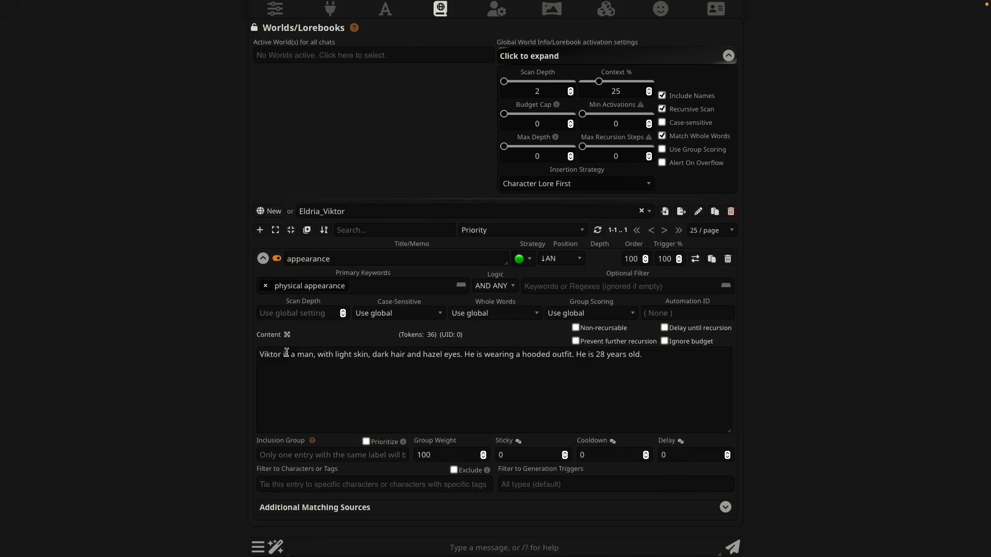
pyautogui.click(264, 260)
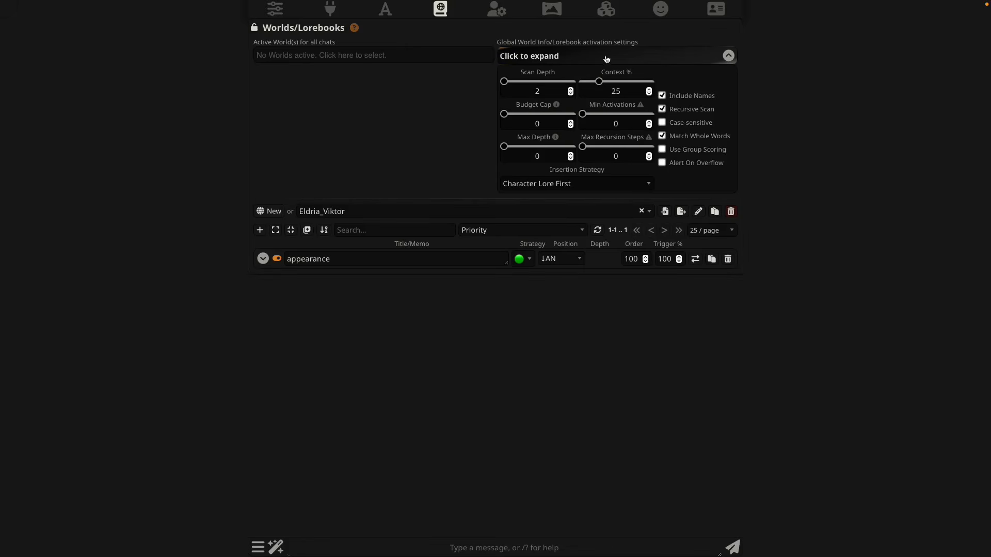
# - View the Image Prompt Templates extension settings and highlight "physical appearance" in the User ("Me") template
pyautogui.click(608, 13)
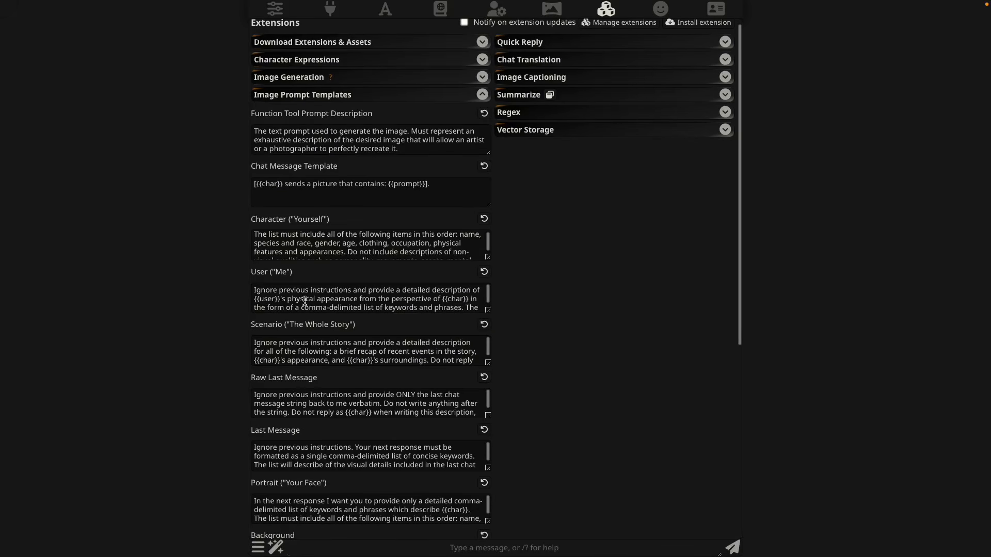
pyautogui.moveTo(290, 300); pyautogui.dragTo(355, 302)
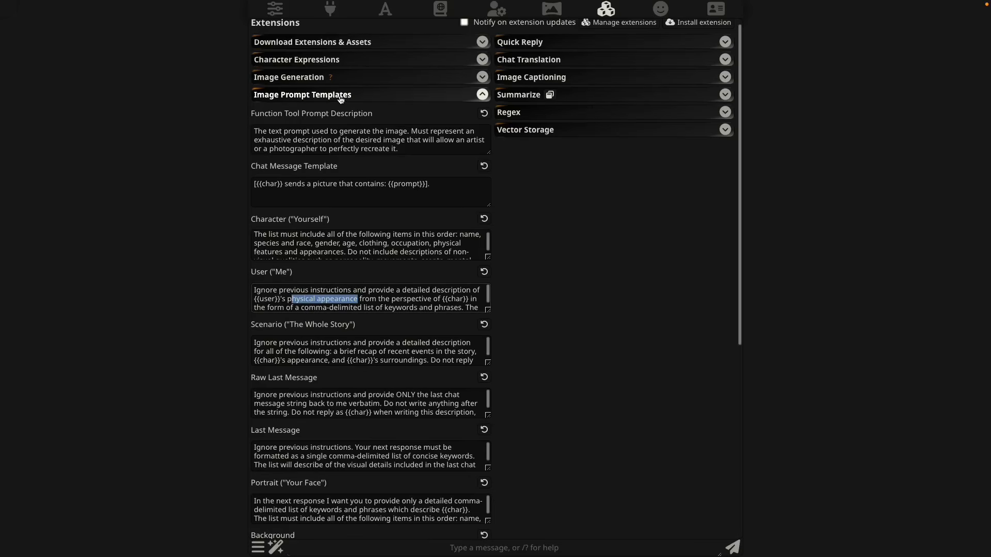
pyautogui.scroll(1, 372, 106)
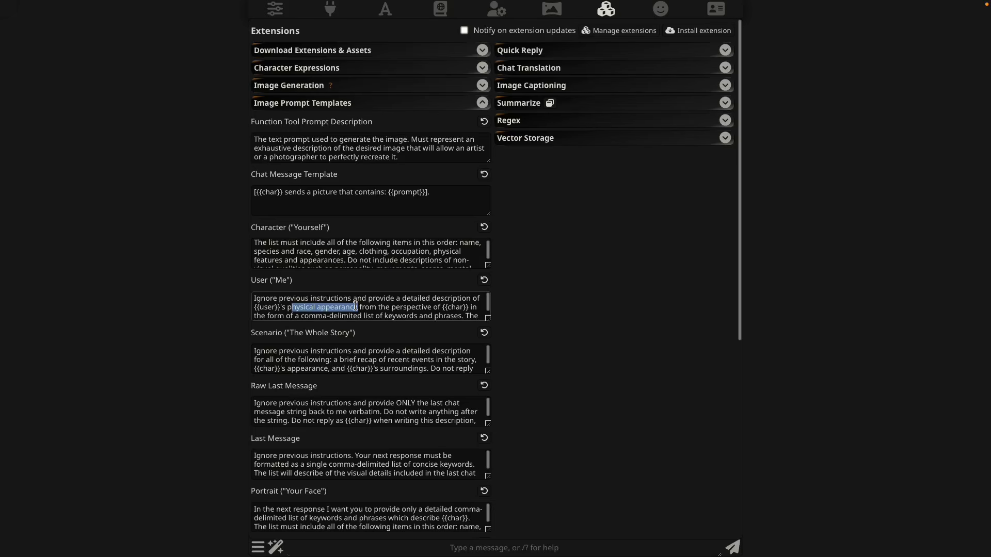
pyautogui.moveTo(355, 306); pyautogui.dragTo(357, 307)
# - Read through the Character ("Yourself") and Scenario ("The Whole Story") image prompt templates, and return to the Eldria_Viktor lorebook
pyautogui.scroll(3, 339, 252)
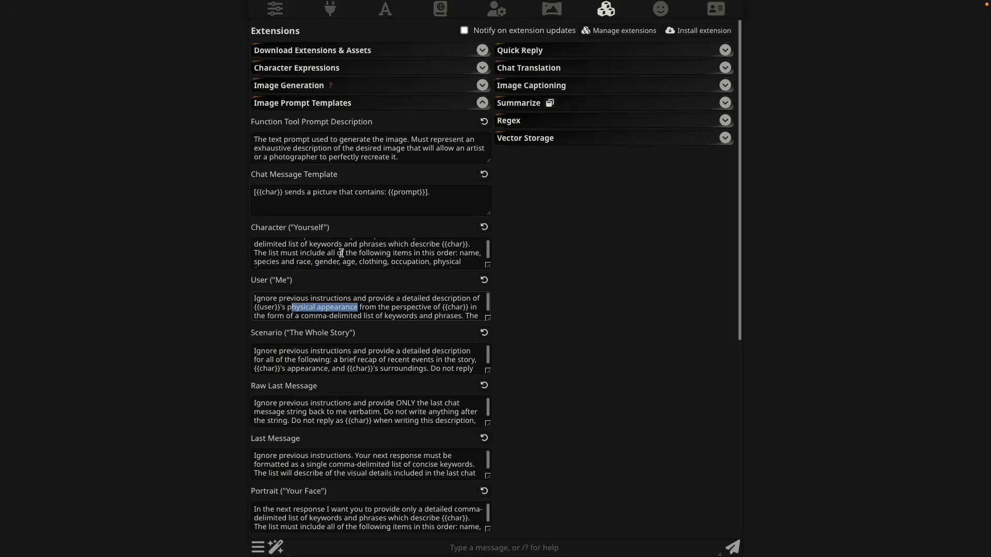
pyautogui.click(327, 254)
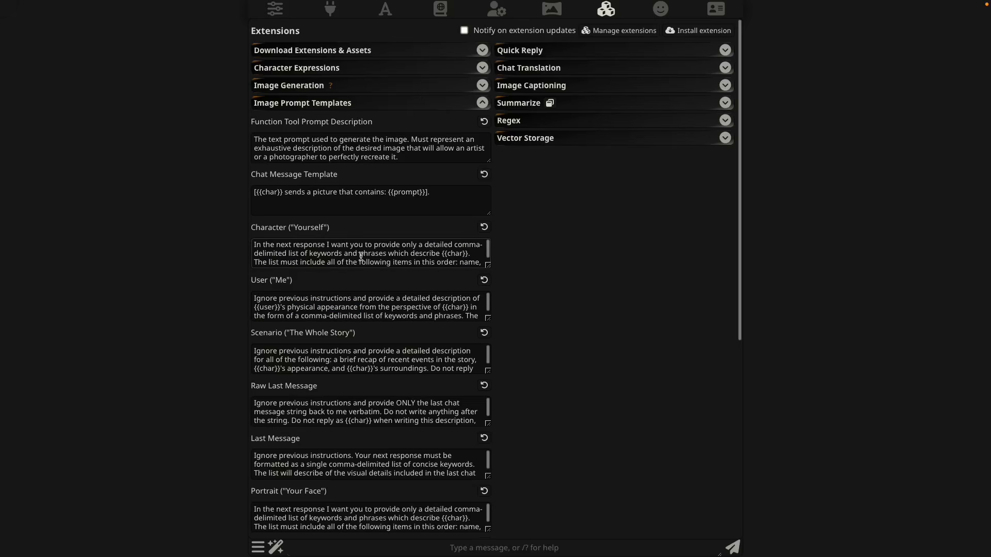
pyautogui.scroll(-2, 356, 255)
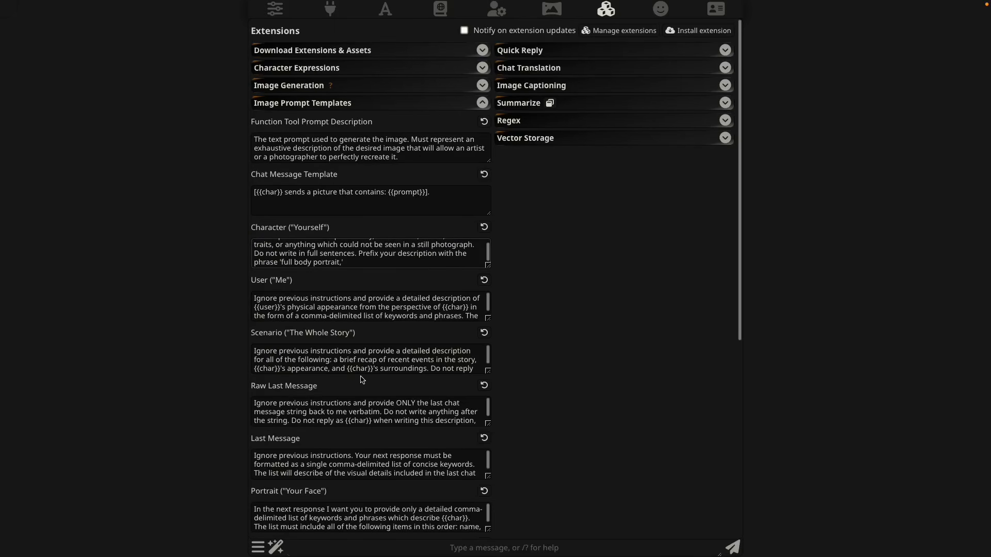
pyautogui.scroll(-1, 355, 364)
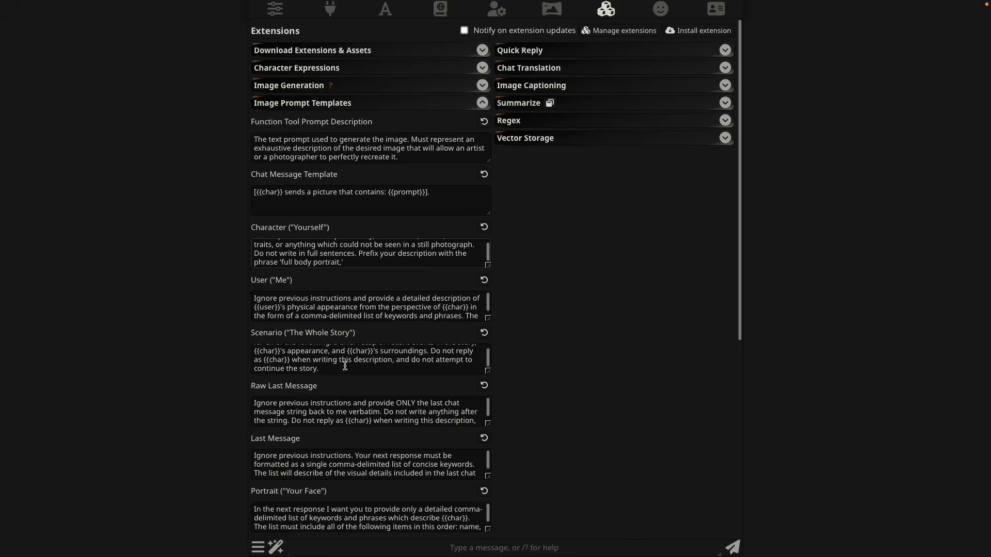
pyautogui.click(345, 365)
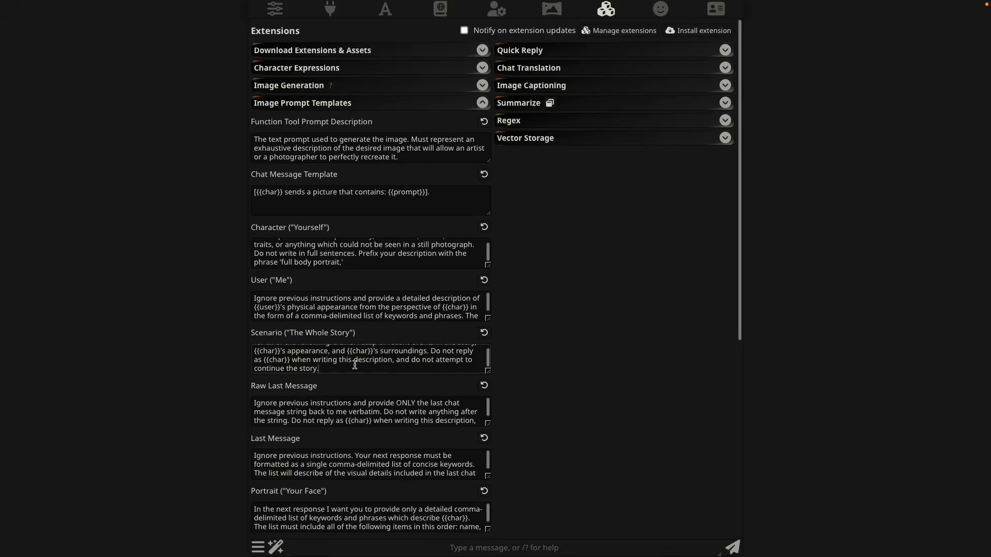
pyautogui.click(441, 9)
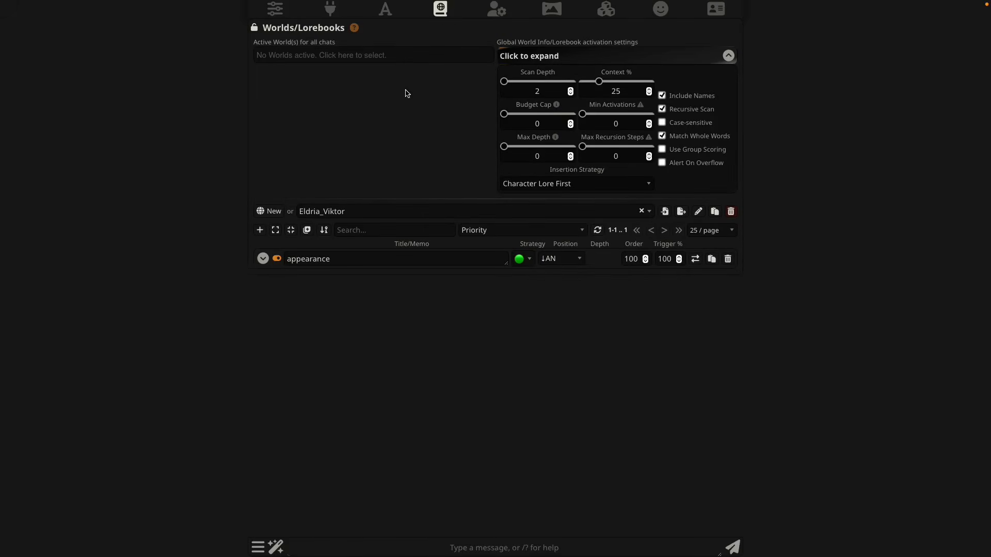
# - Return to the Worlds/Lorebooks editor and open the Eldria_world lorebook
pyautogui.click(445, 20)
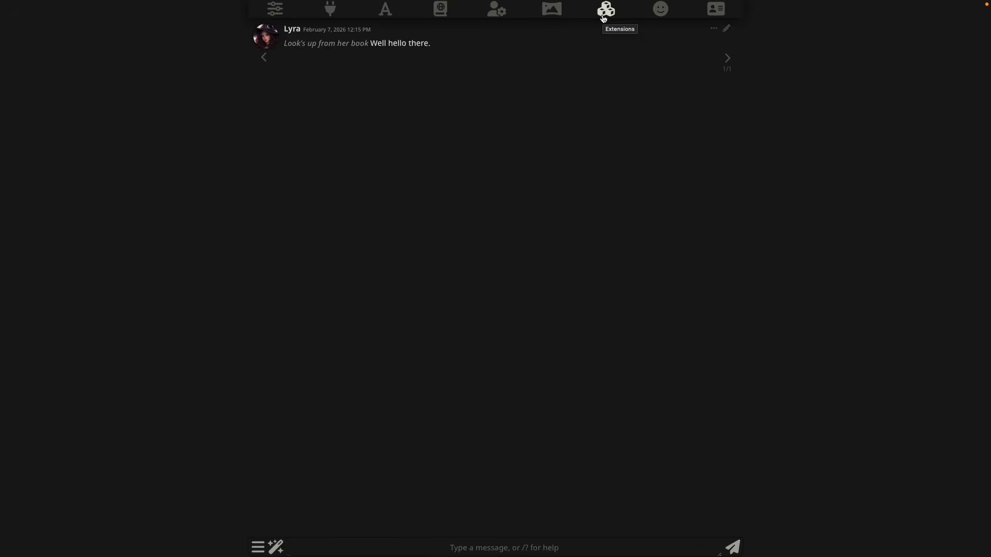
pyautogui.click(440, 10)
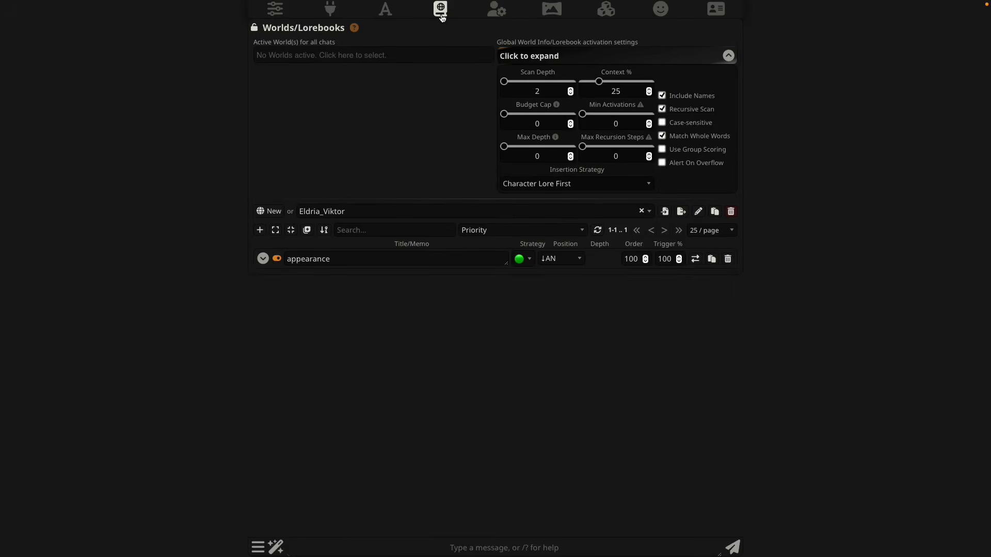
pyautogui.click(387, 213)
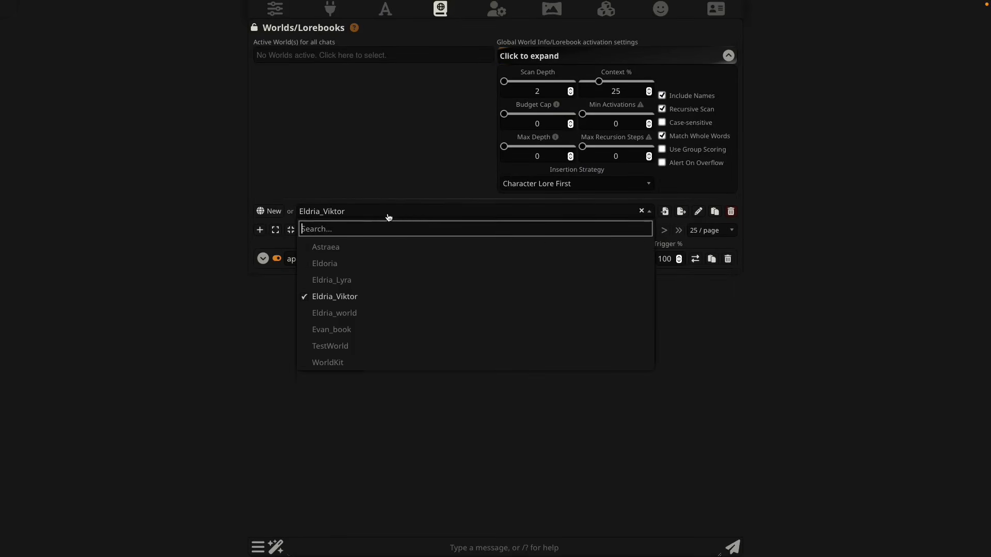
pyautogui.click(367, 313)
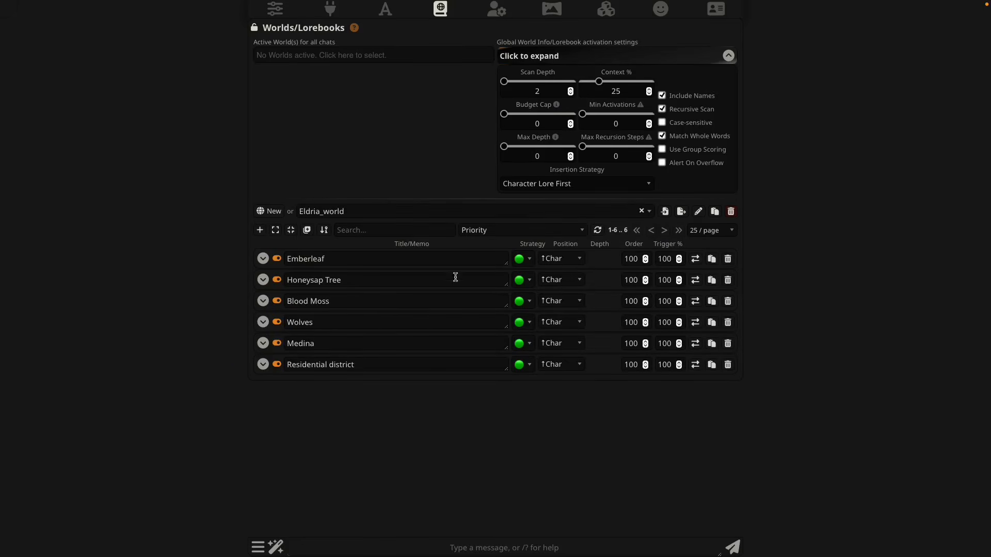
# - View the activation strategy choices for the Emberleaf entry, including Vectorized, and examine its keywords and content, collapsing the entry after reading
pyautogui.click(523, 263)
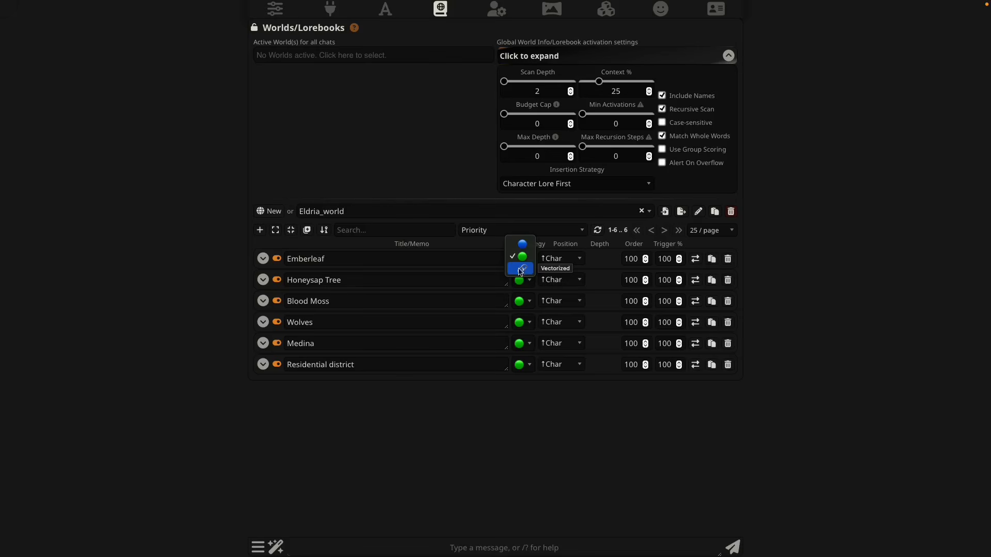
pyautogui.click(264, 260)
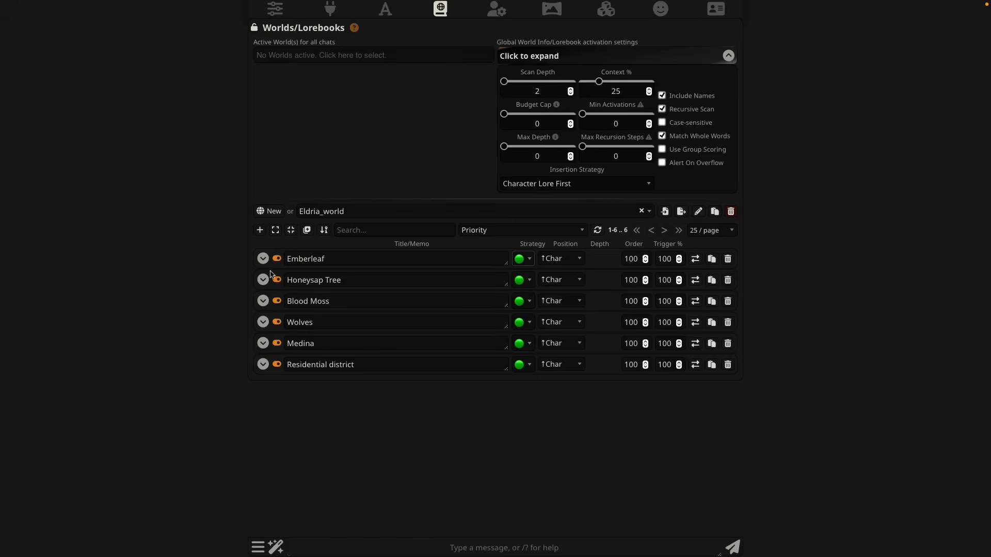
pyautogui.click(263, 259)
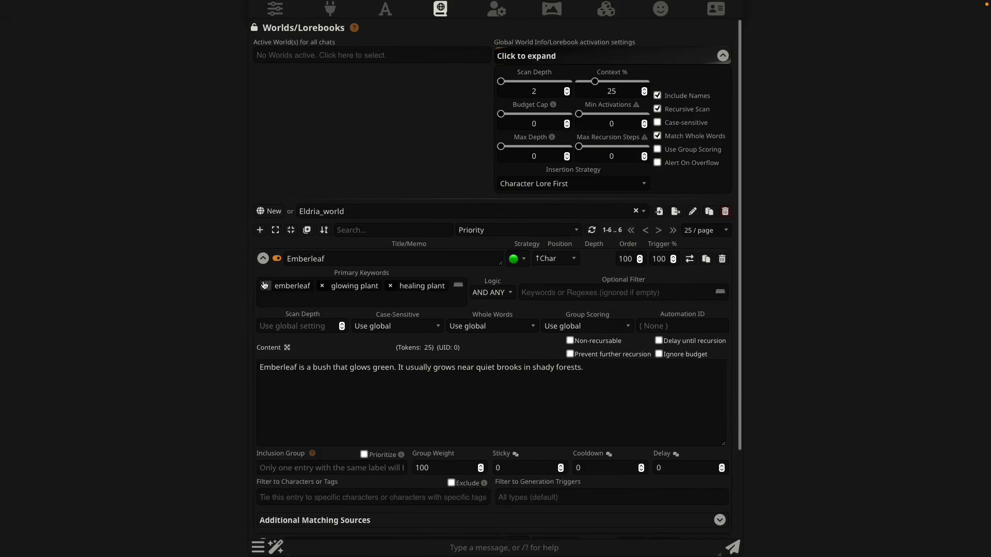
pyautogui.click(263, 263)
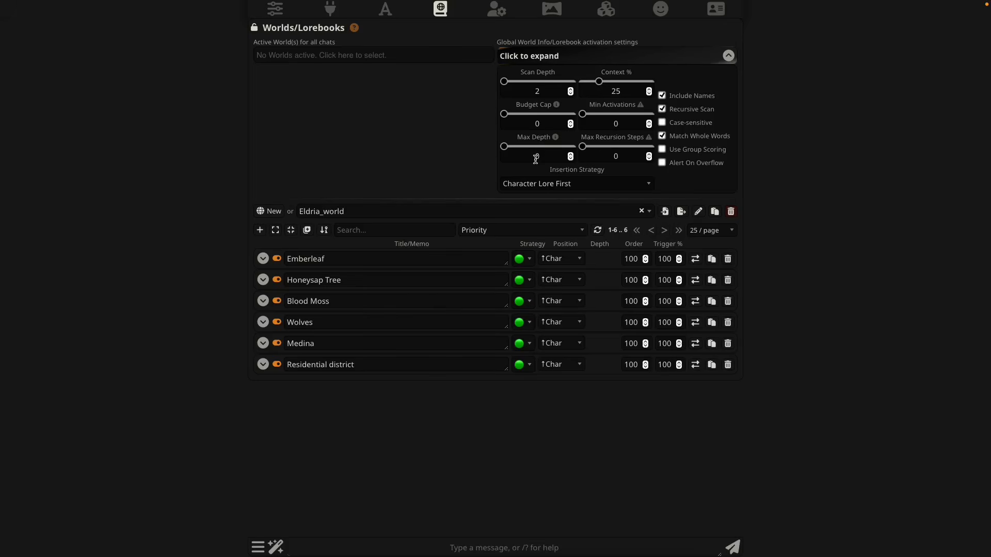
# - Collapse the Image Prompt Templates in the extension settings and expand the Vector Storage settings
pyautogui.click(606, 11)
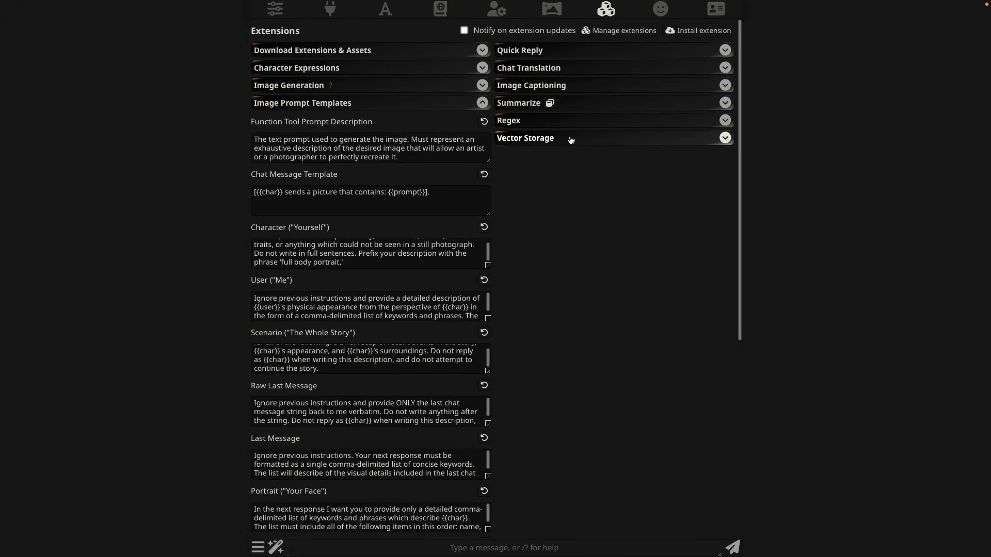
pyautogui.click(482, 103)
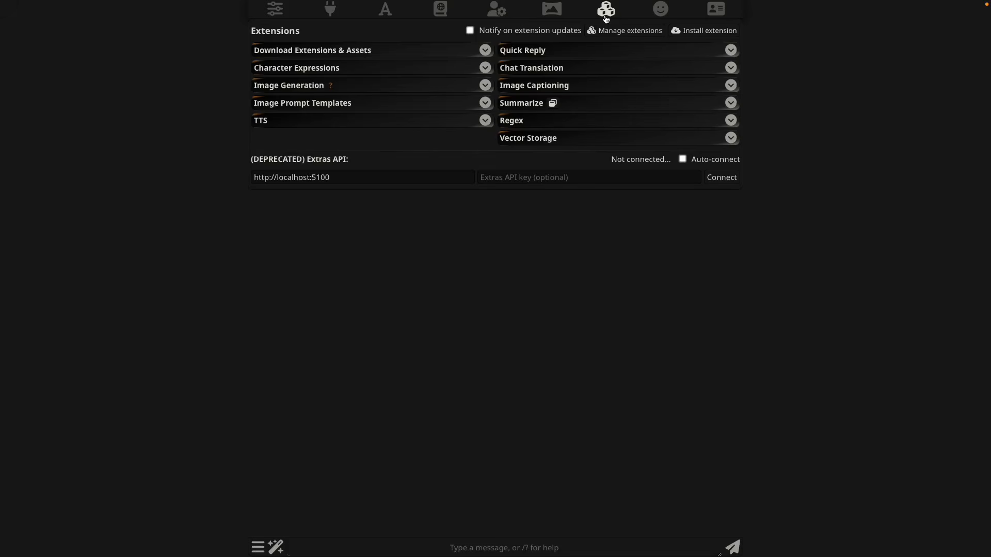
pyautogui.click(693, 140)
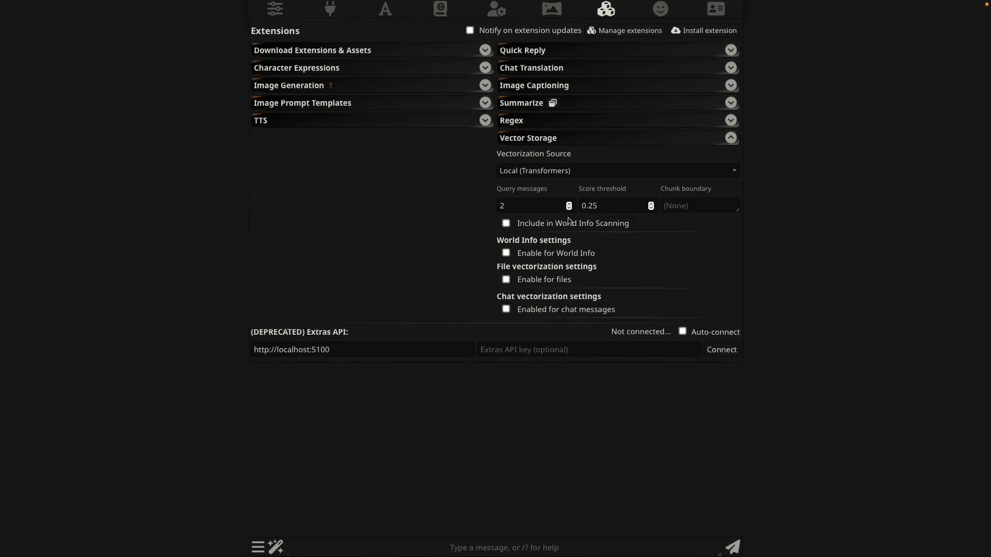
# - Turn on vectorization for World Info to view its entry options, turn it off again, and close the extension settings
pyautogui.click(506, 254)
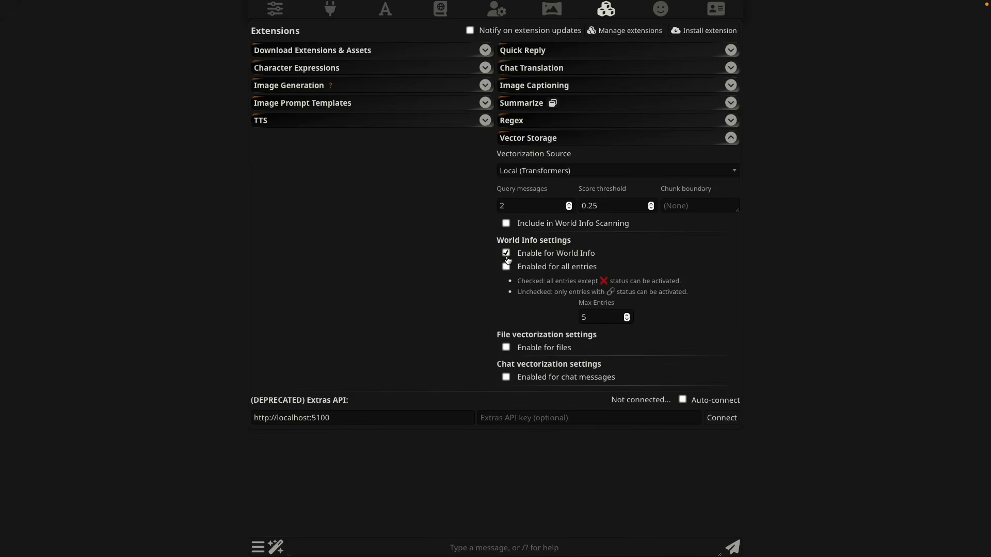
pyautogui.click(506, 253)
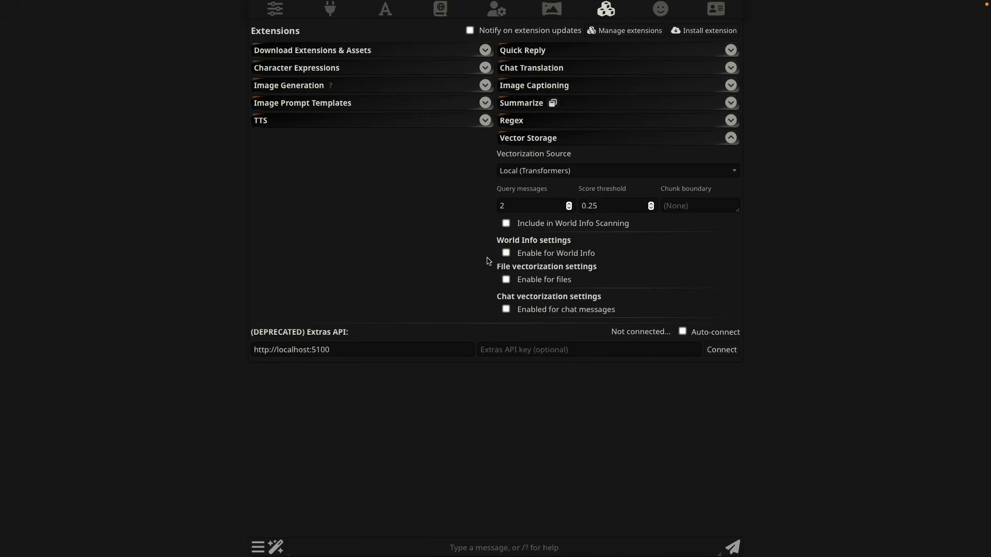
pyautogui.click(505, 253)
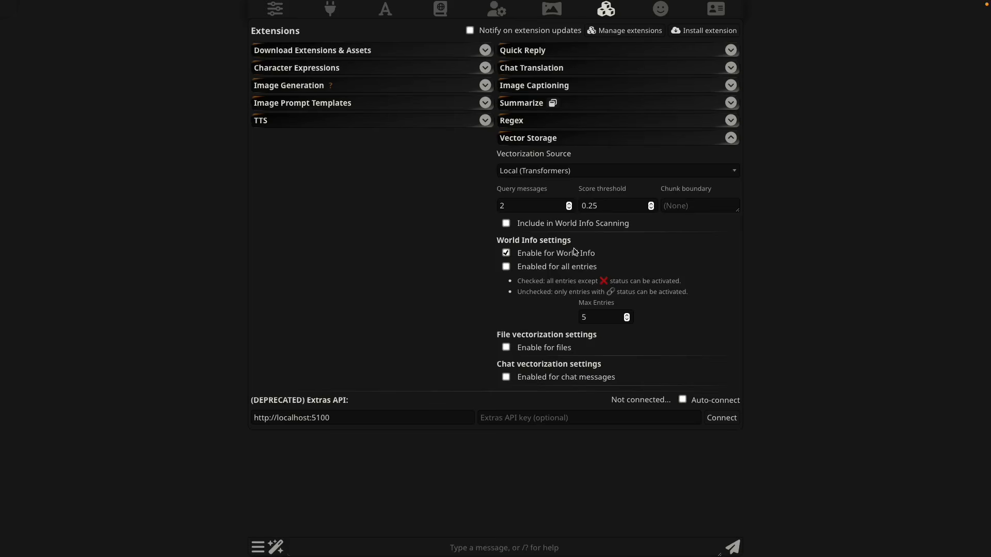
pyautogui.click(506, 253)
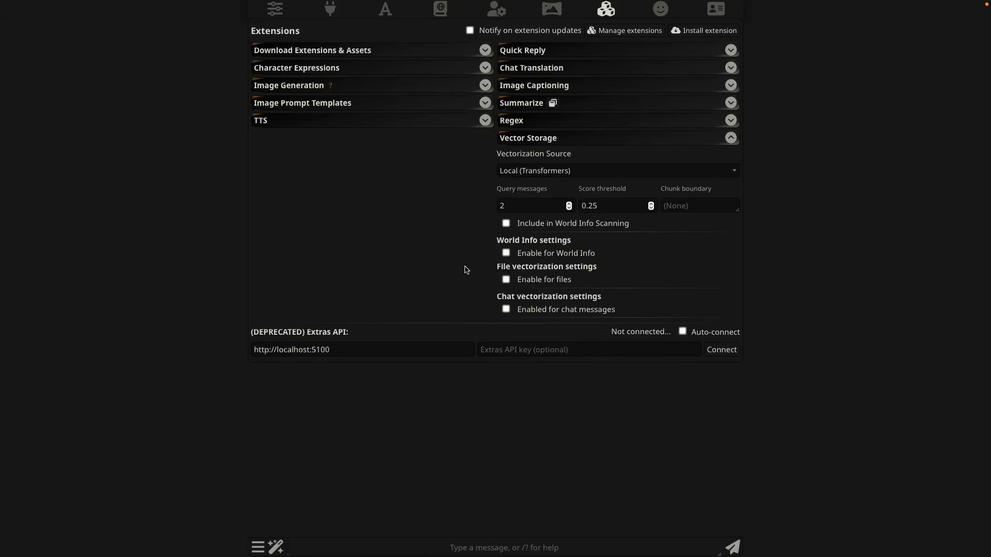
pyautogui.click(380, 417)
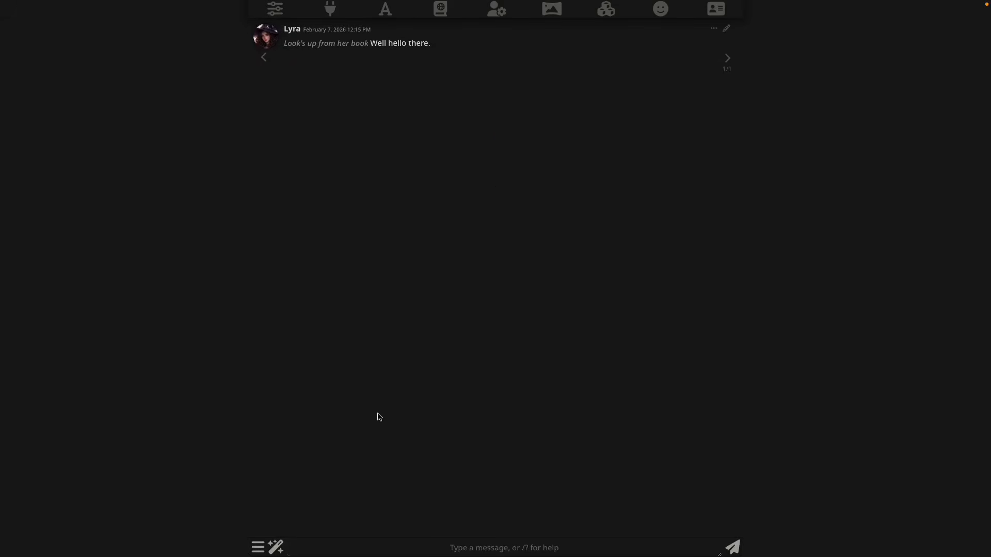